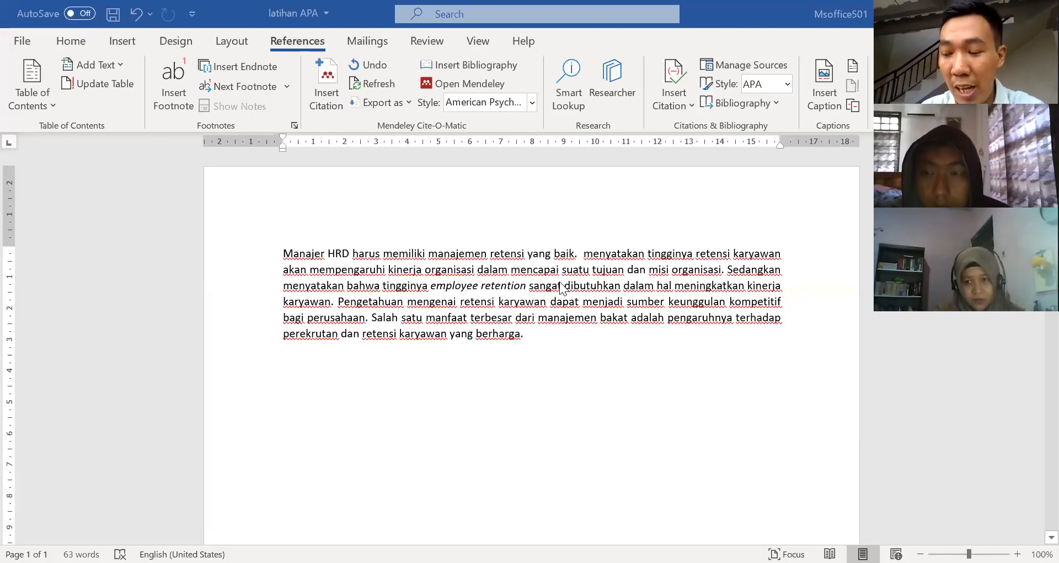
# - Restore the period after "baik" and insert the 2019 Mendeley citation on positive psychology at the end of the paragraph
pyautogui.click(580, 253)
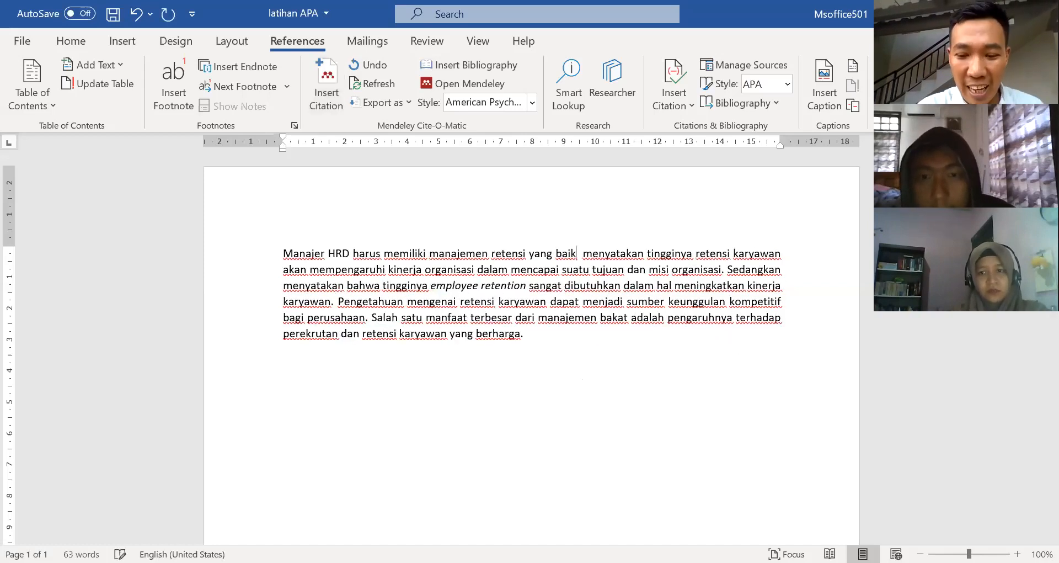
pyautogui.write('.')
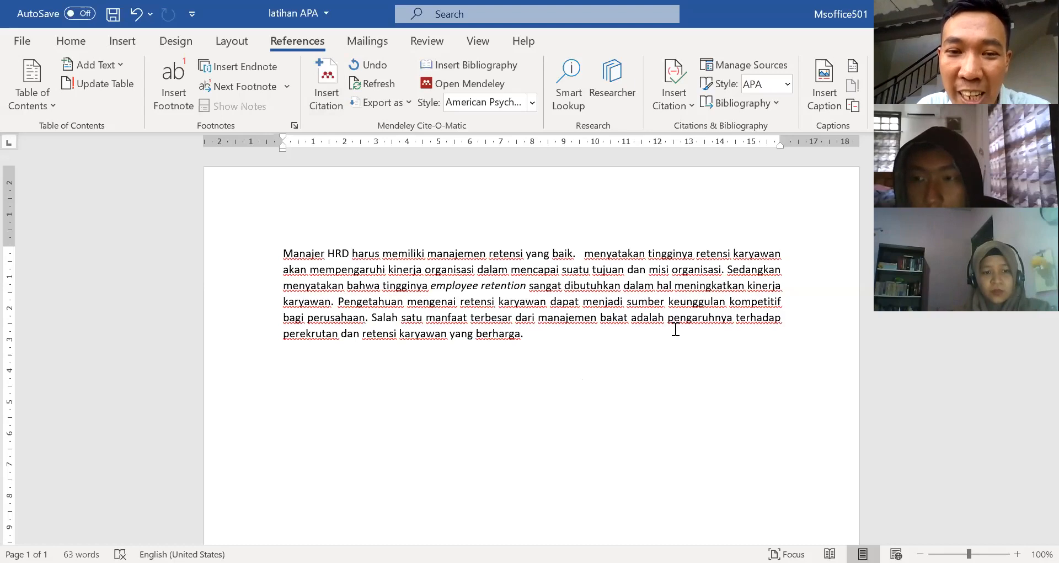
pyautogui.click(555, 334)
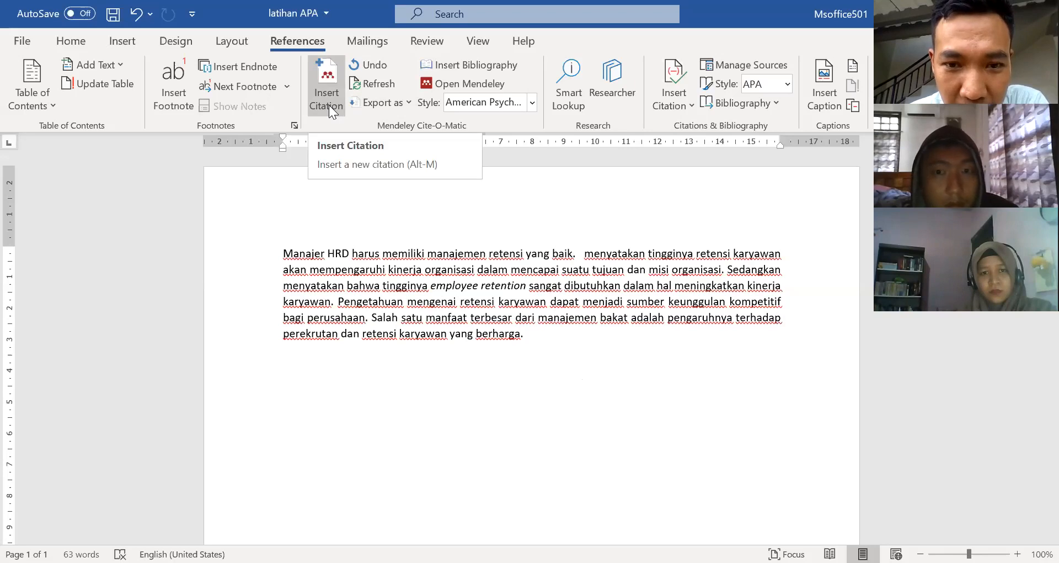
pyautogui.hotkey('alt', 'm')
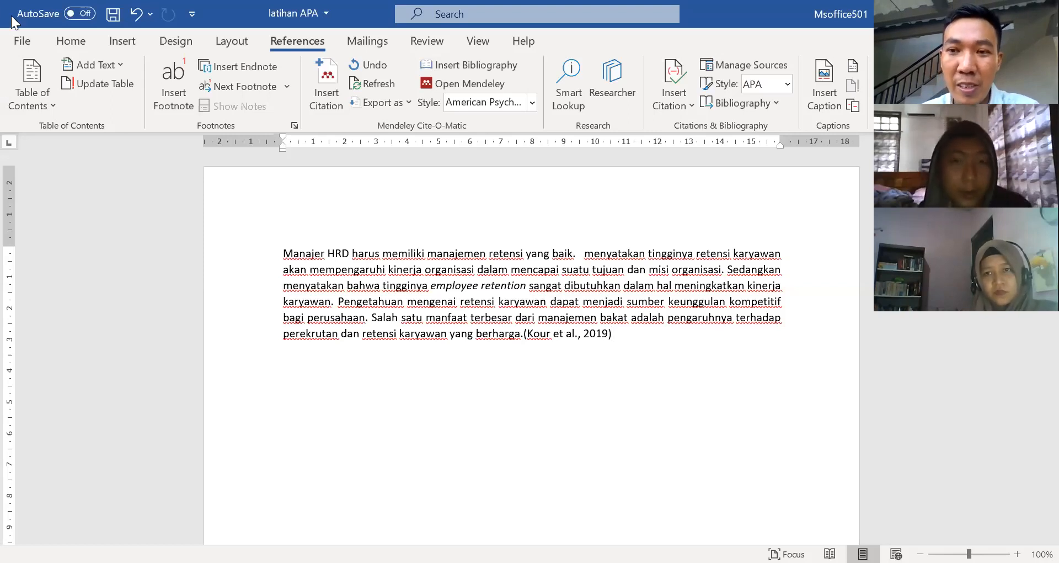
# - Enter the cited author's surname before "menyatakan tingginya retensi" and add the year-only (2010) Mendeley citation after it
pyautogui.click(578, 252)
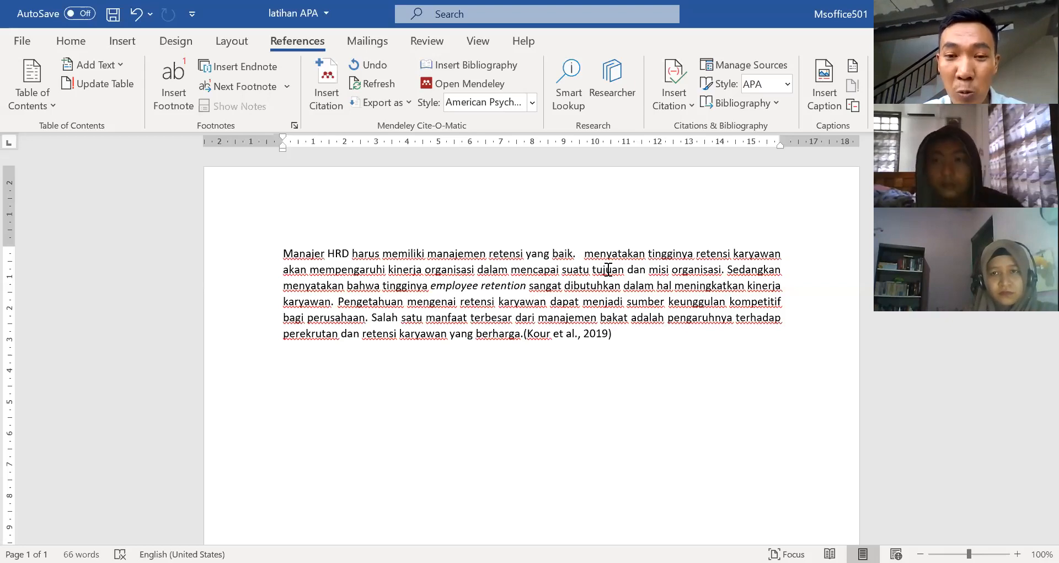
pyautogui.write('Malik')
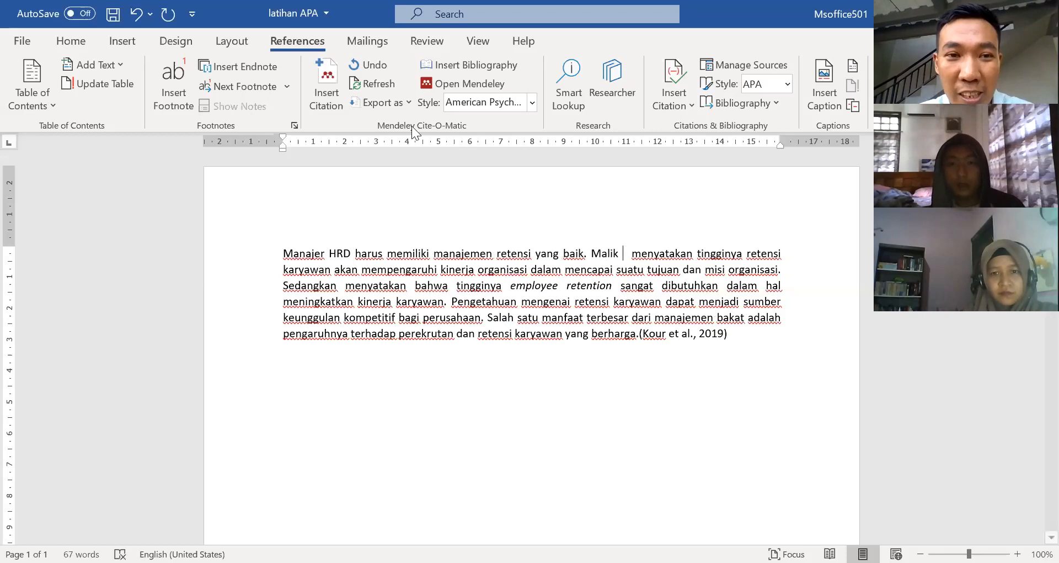
pyautogui.click(330, 93)
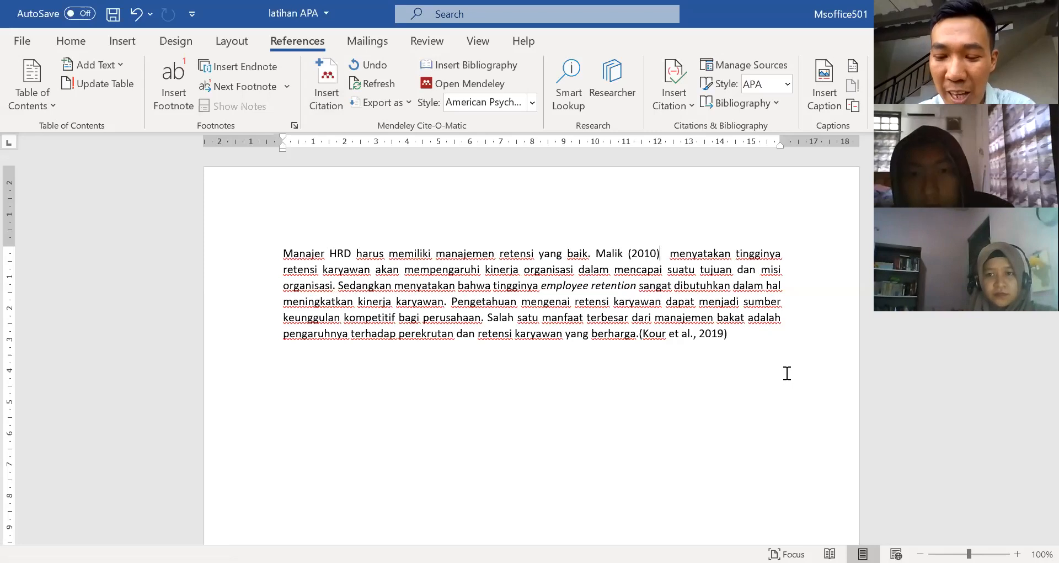
# - Remove the (2010) citation and undo the author surname entered after "baik."
pyautogui.press('BackSpace')
pyautogui.press('BackSpace')
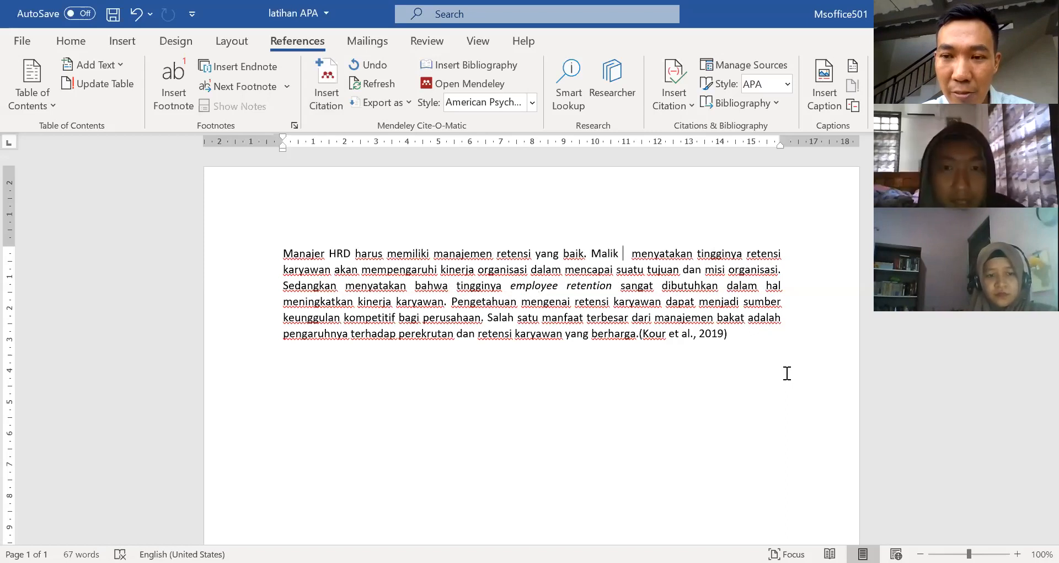
pyautogui.hotkey('ctrl', 'z')
pyautogui.hotkey('ctrl', 'z')
pyautogui.hotkey('ctrl', 'z')
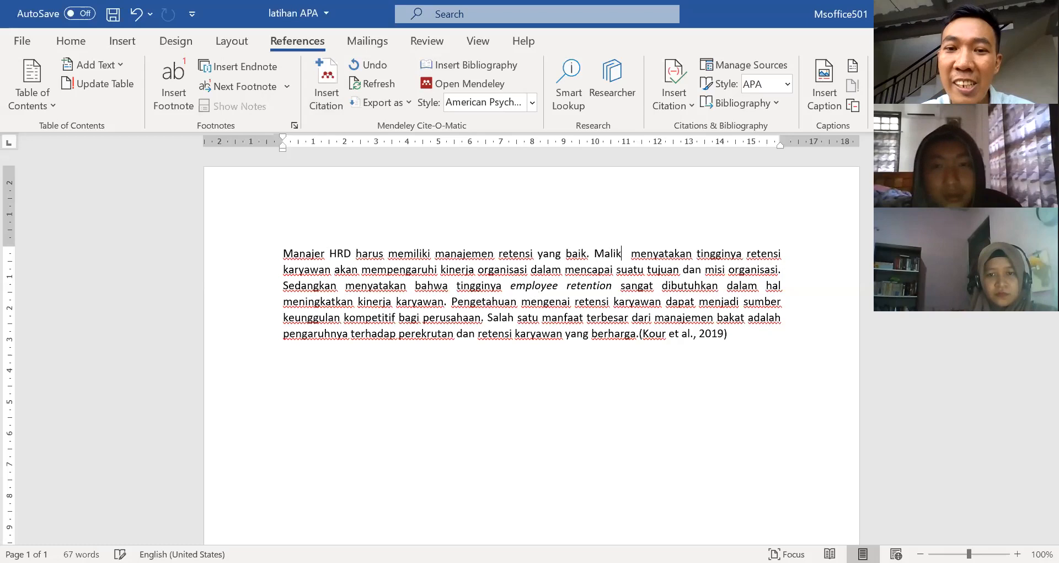
pyautogui.hotkey('ctrl', 'z')
pyautogui.hotkey('ctrl', 'z')
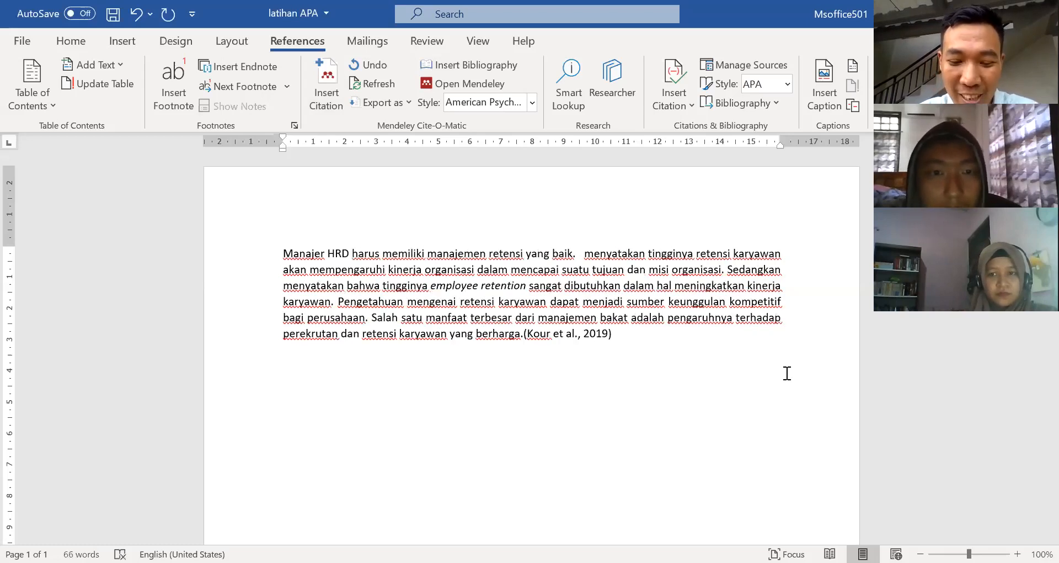
# - Enter the author's surname again after "baik." and insert the 2010 Mendeley citation with its author suppressed, leaving only (2010)
pyautogui.write('Malik')
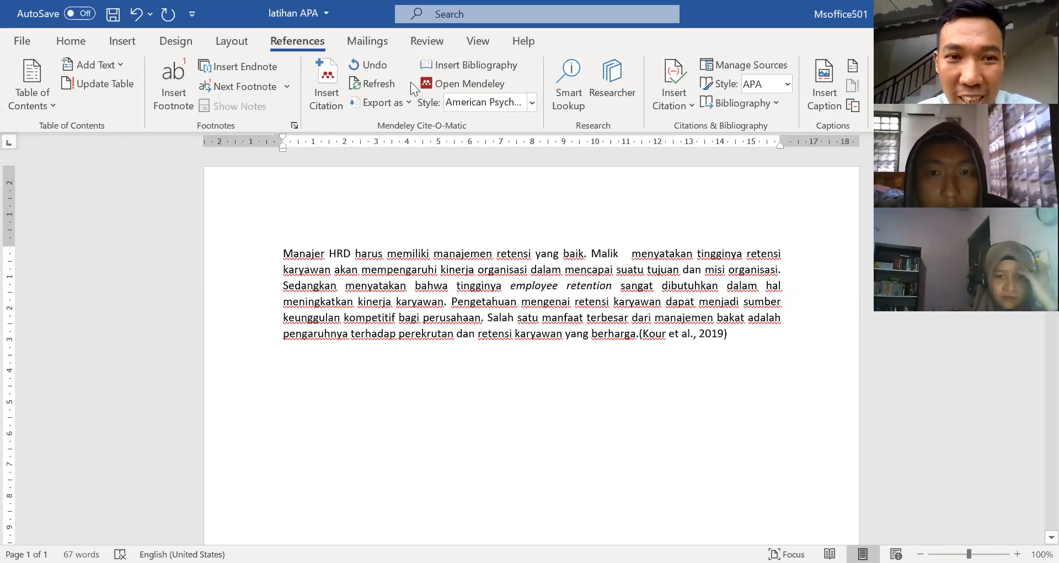
pyautogui.click(330, 94)
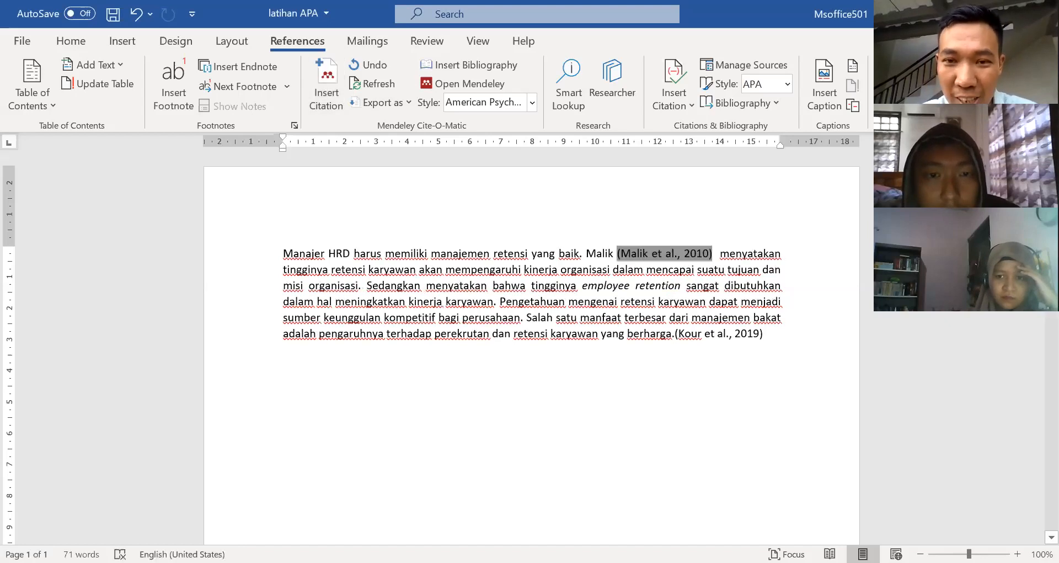
pyautogui.hotkey('ctrl', 'z')
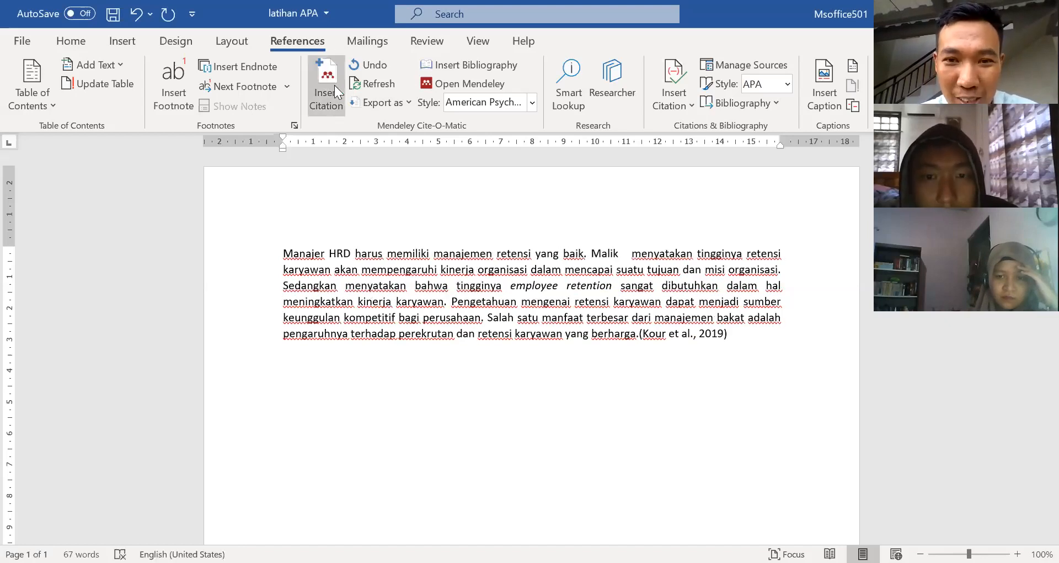
pyautogui.click(334, 85)
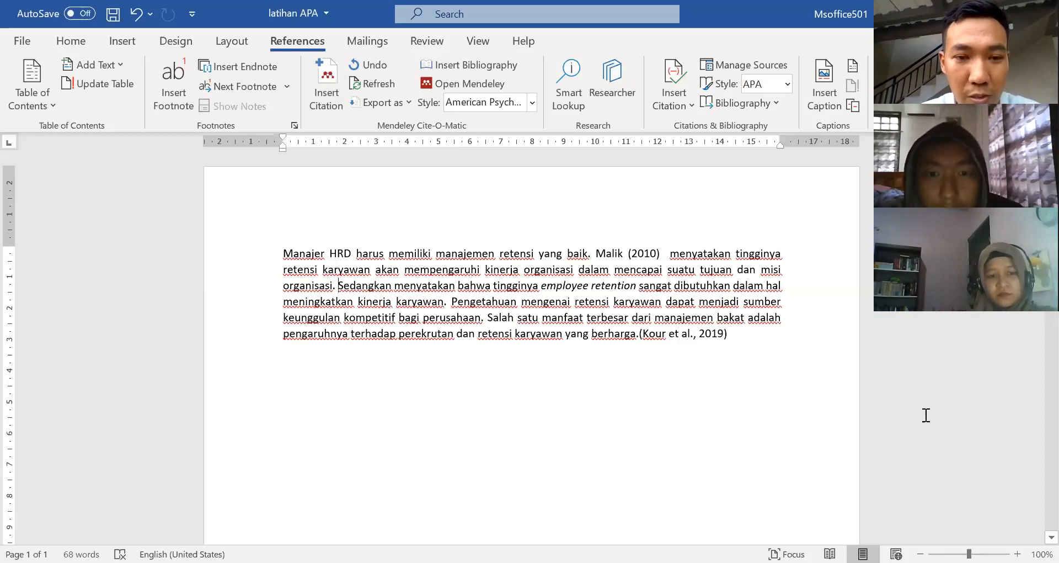
# - Enter another cited author's surname before "Sedangkan" and insert that source's year-only (n.d.) Mendeley citation
pyautogui.click(325, 96)
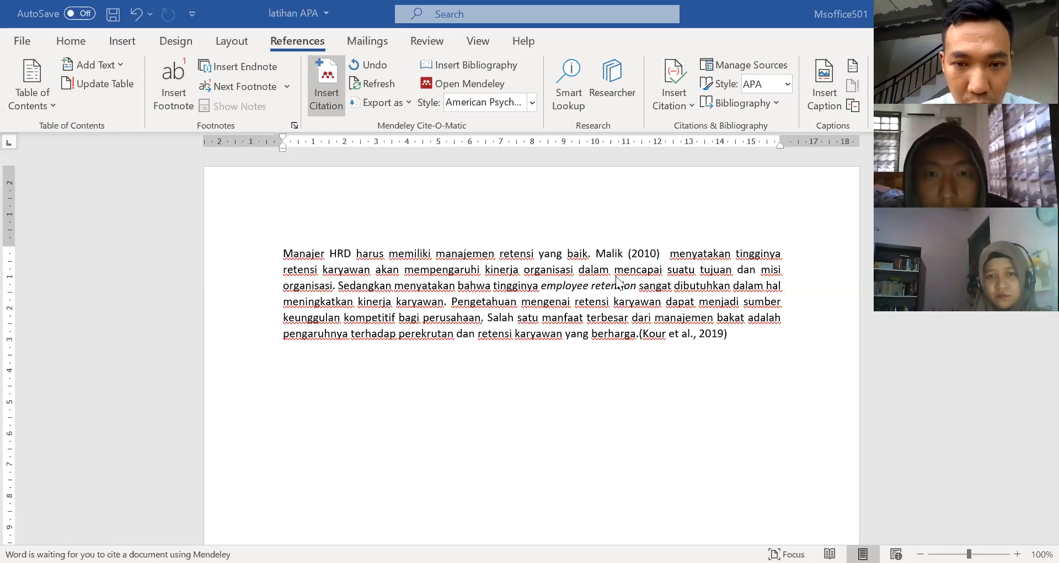
pyautogui.click(339, 285)
pyautogui.write('Ekhsan')
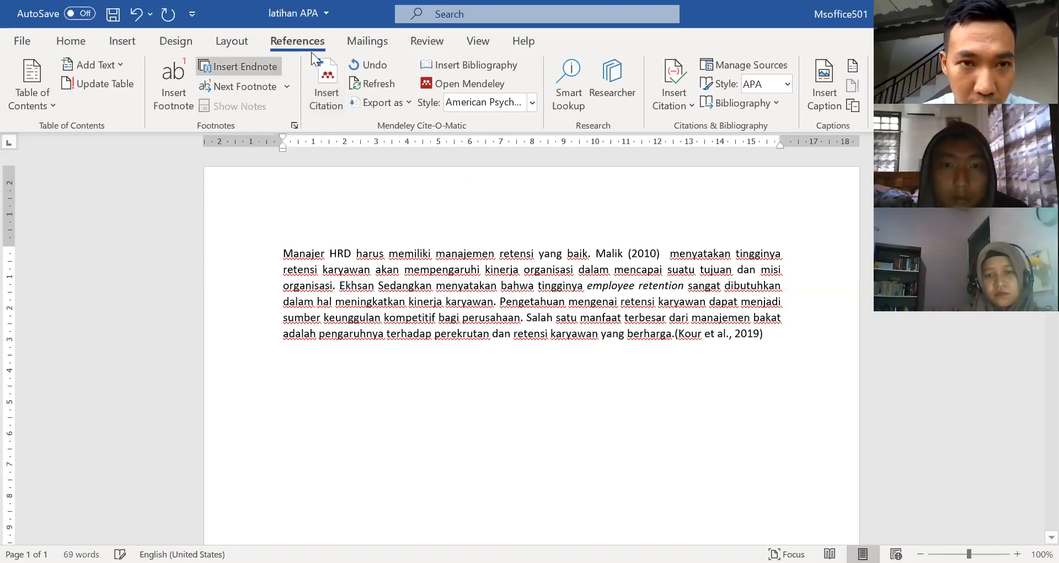
pyautogui.click(321, 88)
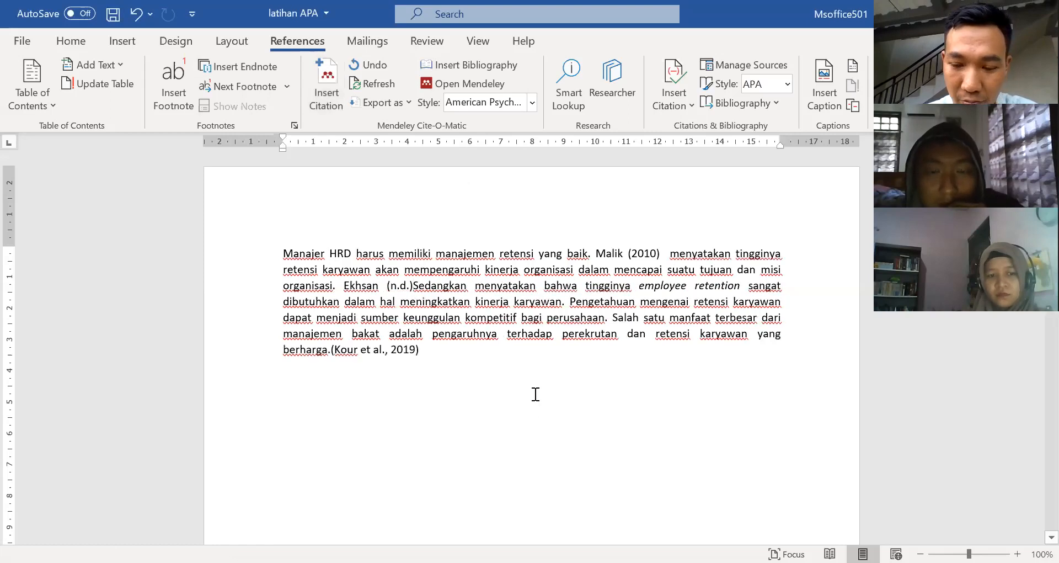
# - Delete the (n.d.) citation and the author surname in front of "Sedangkan"
pyautogui.press('BackSpace')
pyautogui.press('BackSpace')
pyautogui.press('BackSpace')
pyautogui.press('BackSpace')
pyautogui.press('BackSpace')
pyautogui.press('BackSpace')
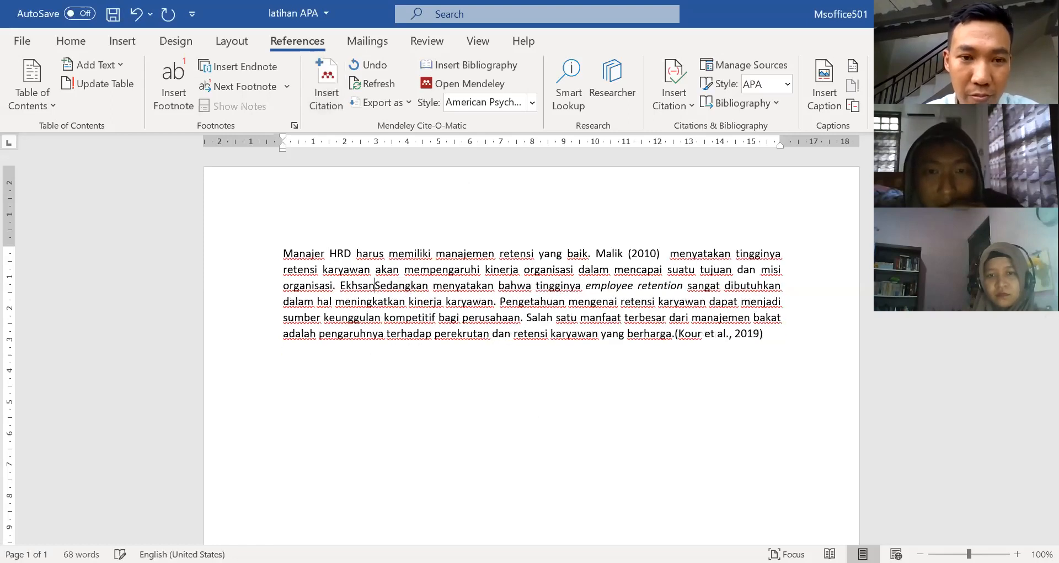
pyautogui.press('BackSpace')
pyautogui.press('BackSpace')
pyautogui.press('BackSpace')
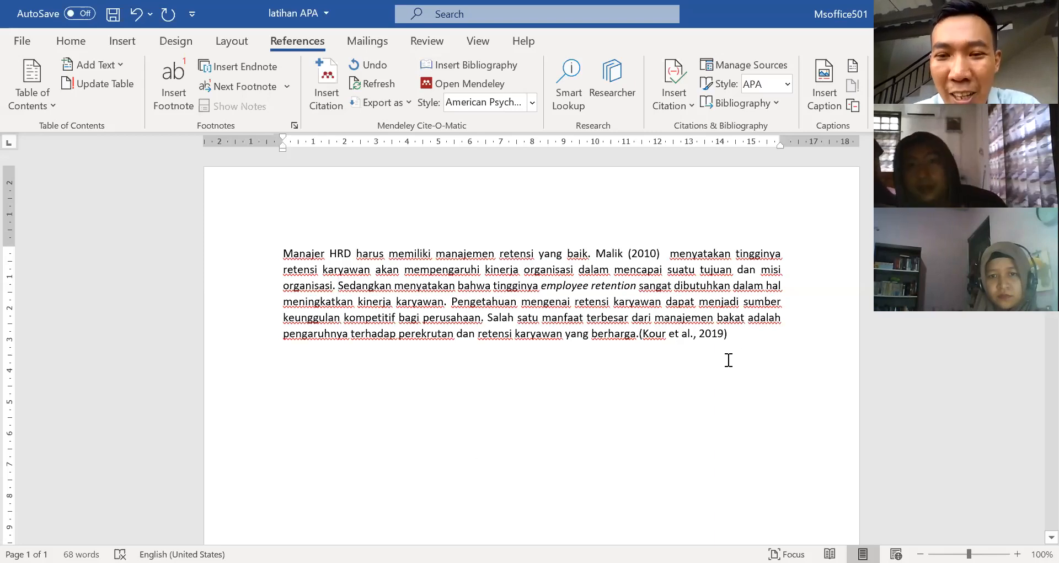
# - Add blank lines below the paragraph and insert the Mendeley bibliography there
pyautogui.click(753, 343)
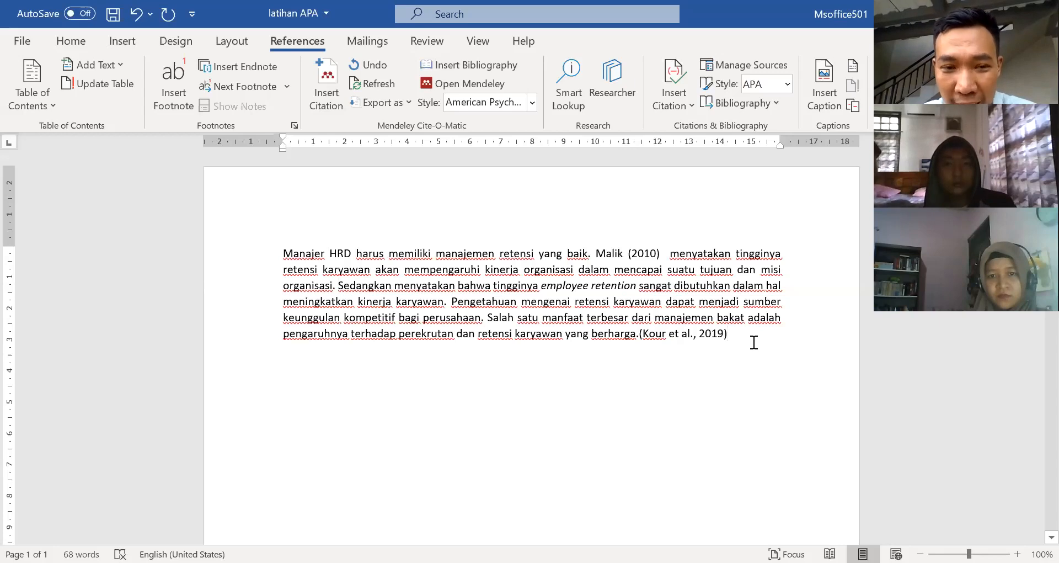
pyautogui.press('Return')
pyautogui.press('Return')
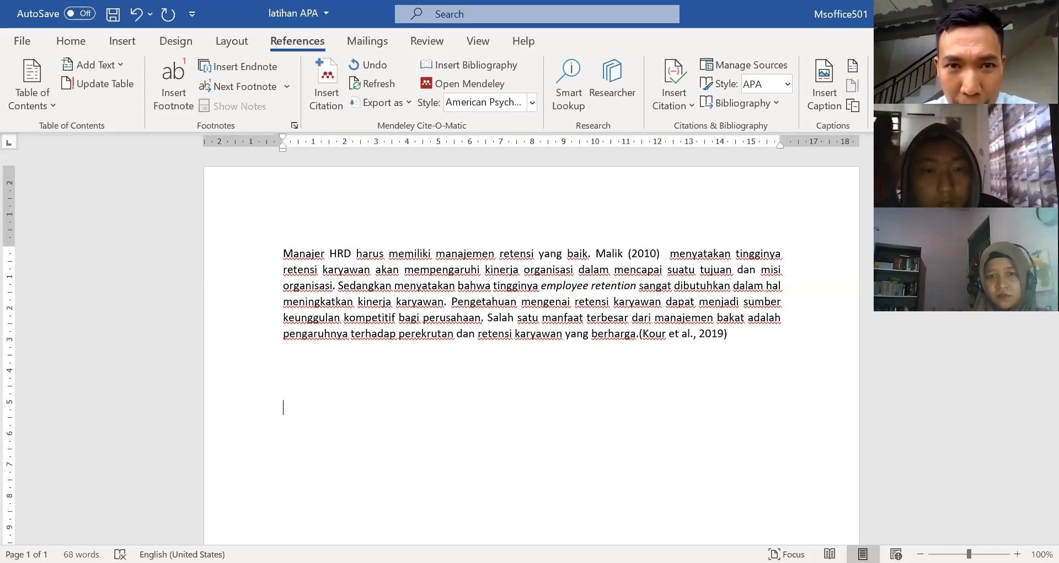
pyautogui.click(487, 72)
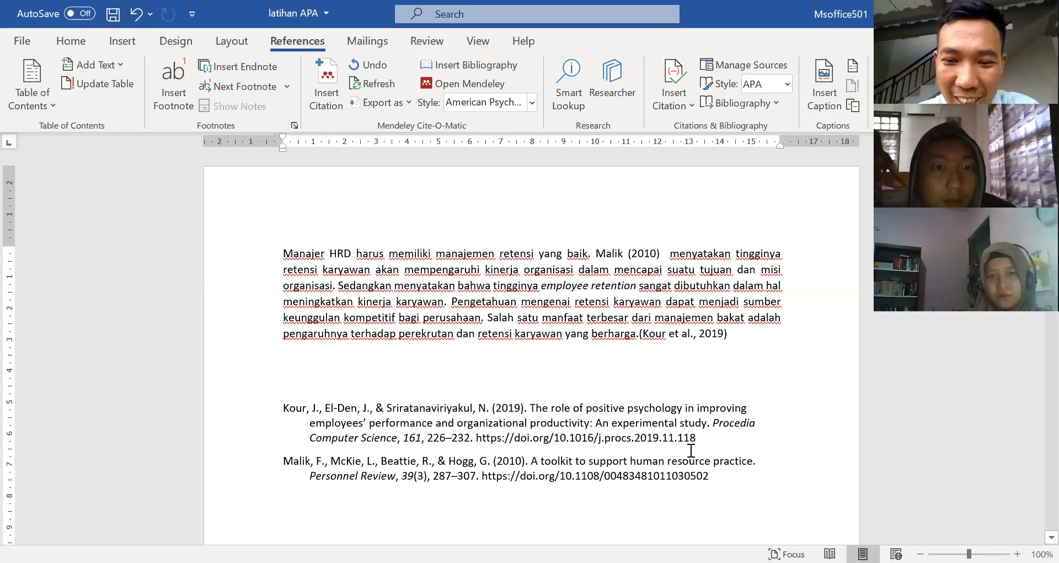
# - Justify the bibliography entries below the paragraph
pyautogui.moveTo(282, 494); pyautogui.dragTo(264, 369)
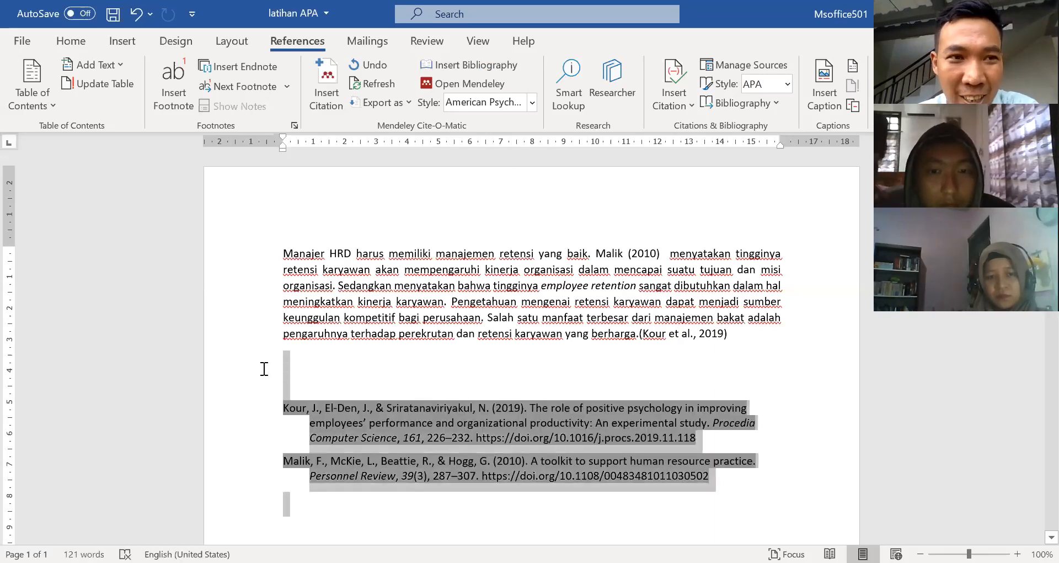
pyautogui.click(71, 41)
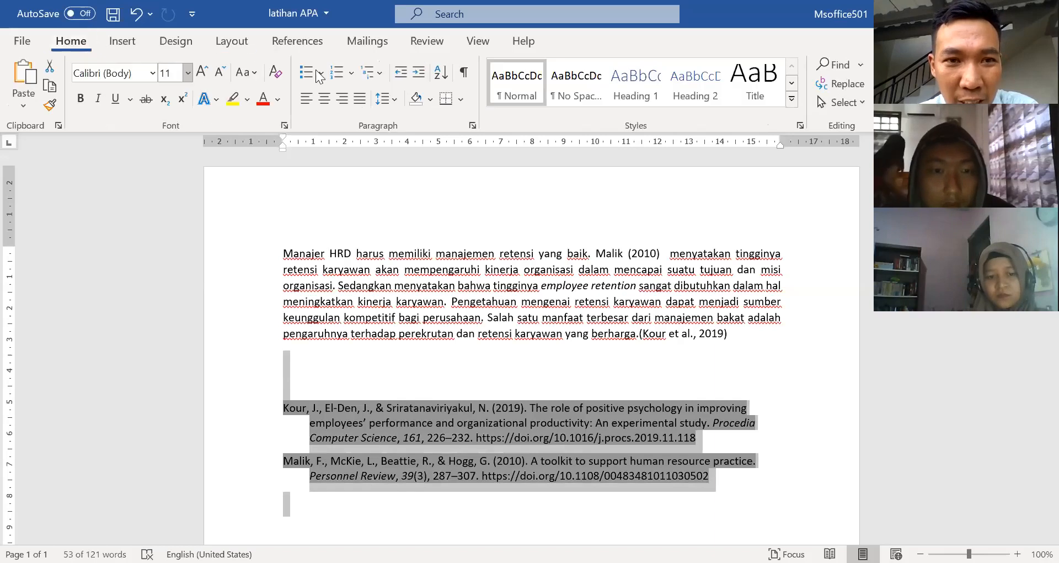
pyautogui.click(360, 98)
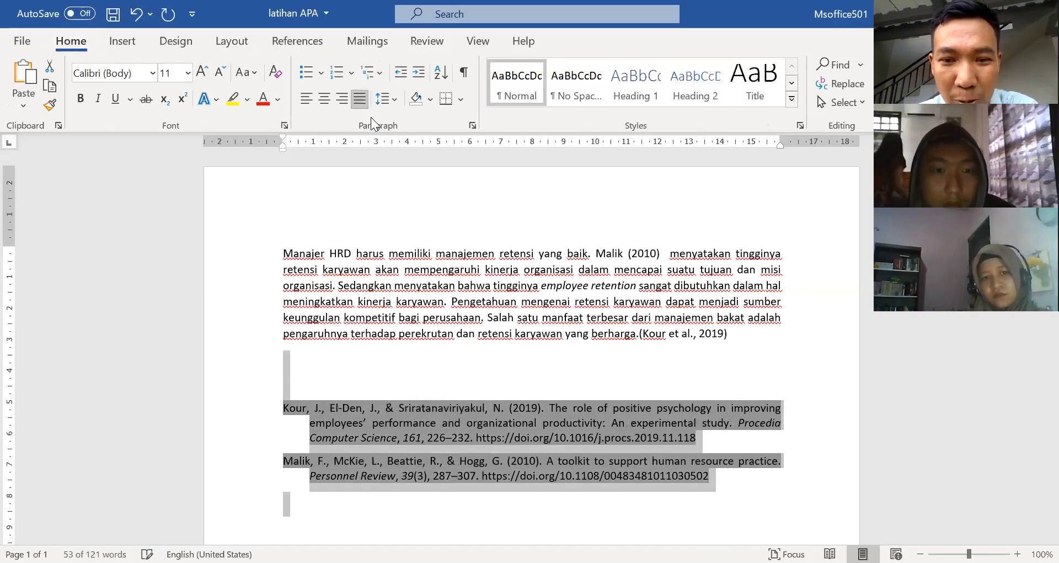
pyautogui.click(817, 445)
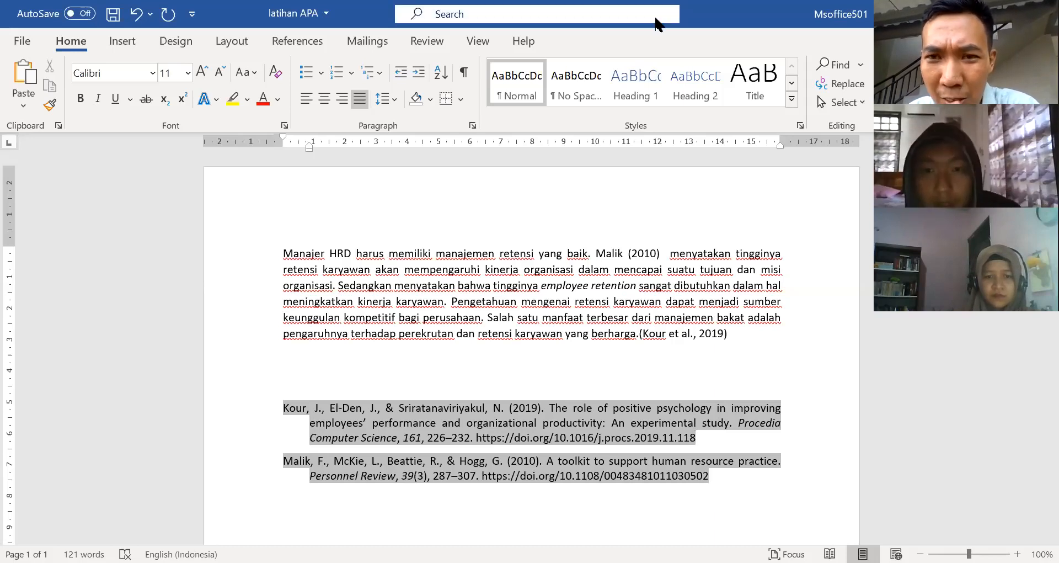
# - Examine the citation styles Mendeley offers, leaving the current style selected
pyautogui.click(299, 43)
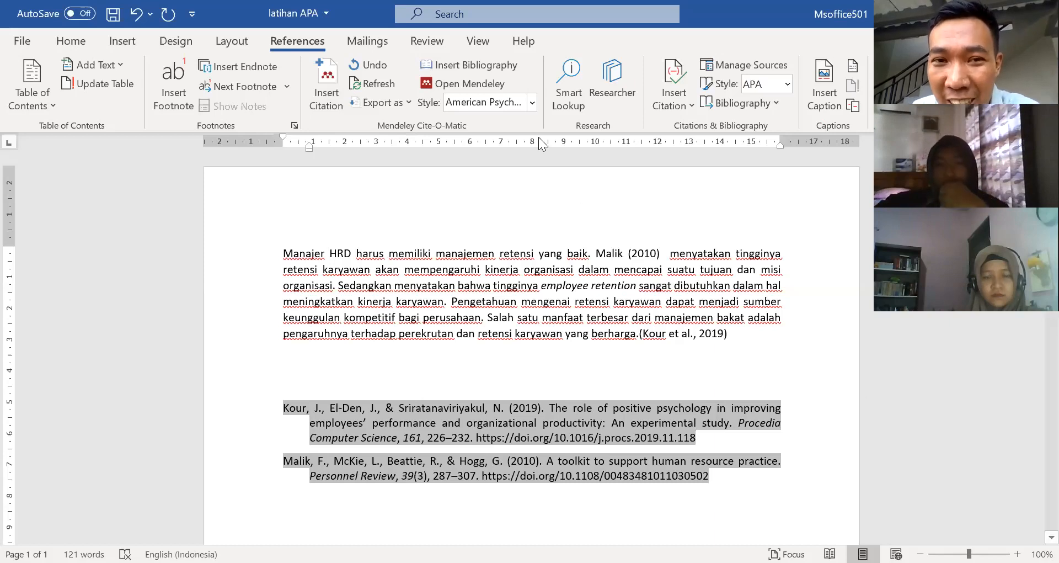
pyautogui.click(531, 102)
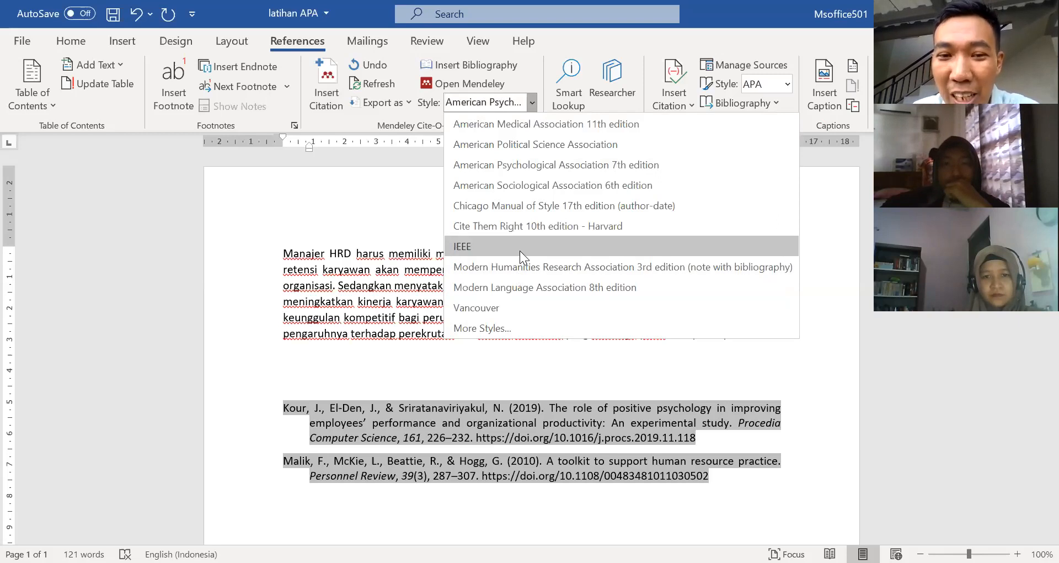
pyautogui.click(493, 368)
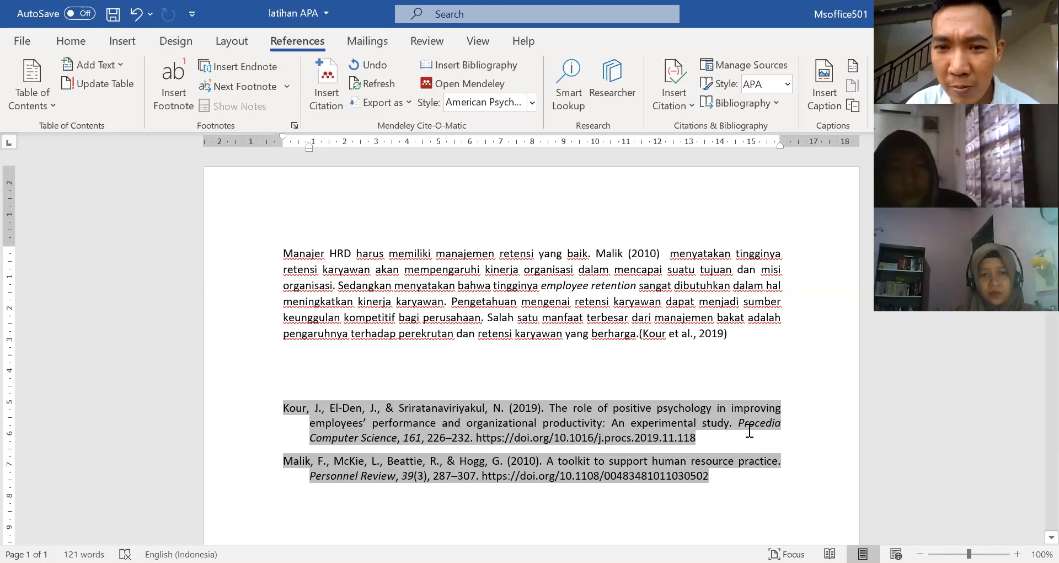
pyautogui.scroll(-1, 752, 441)
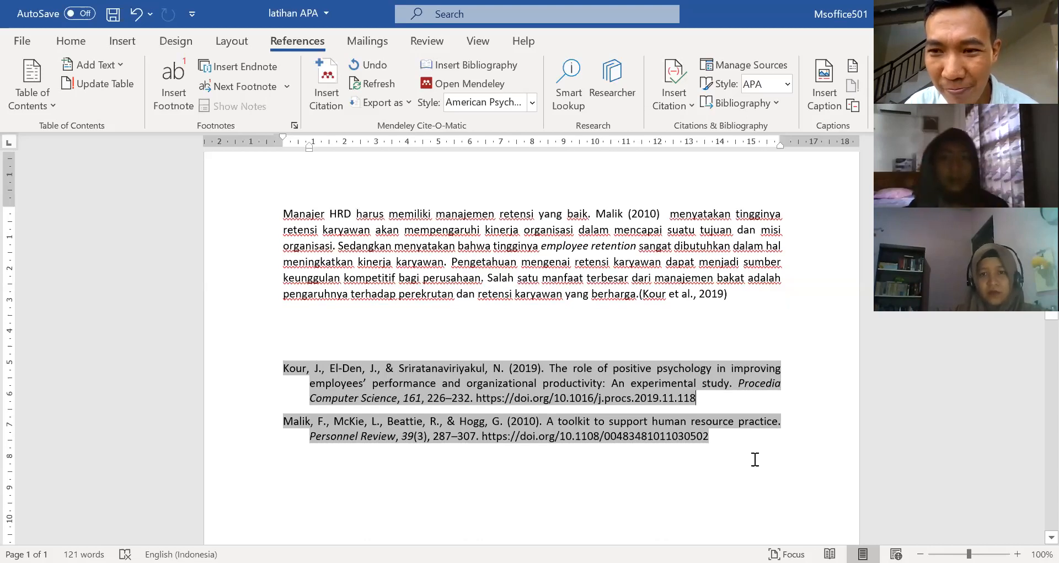
pyautogui.scroll(1, 755, 459)
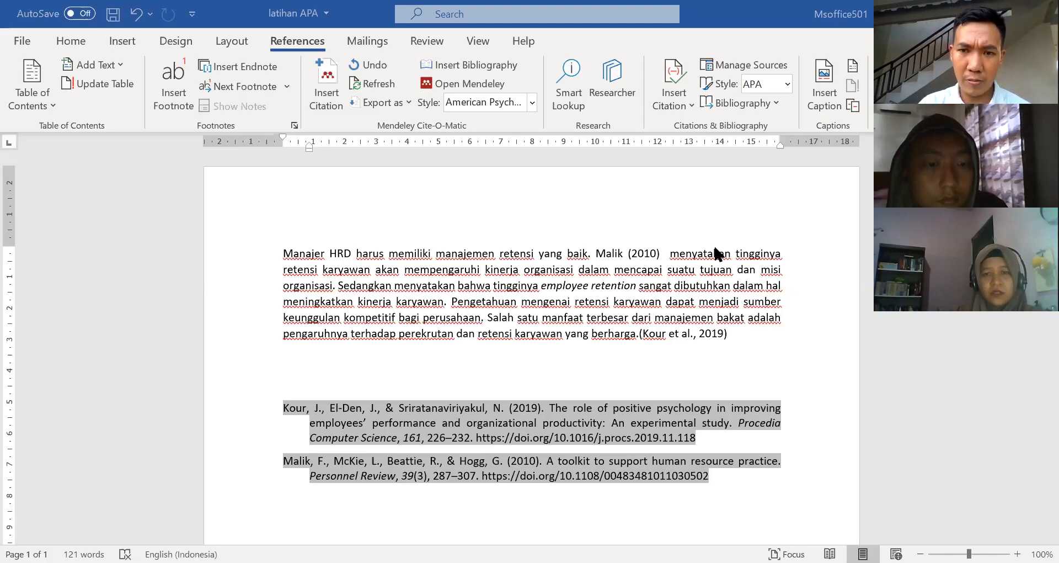
pyautogui.click(782, 348)
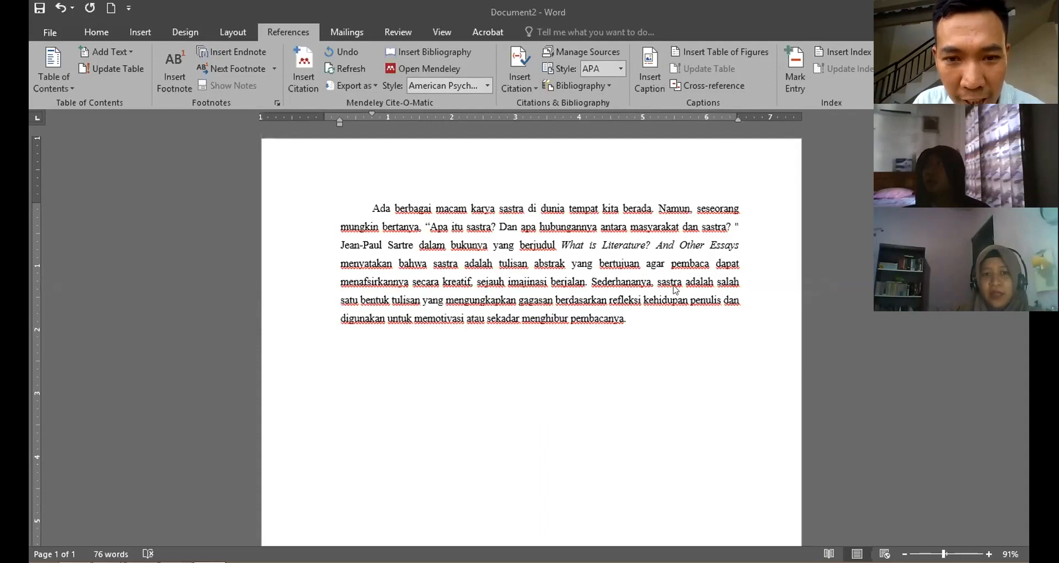
pyautogui.click(625, 317)
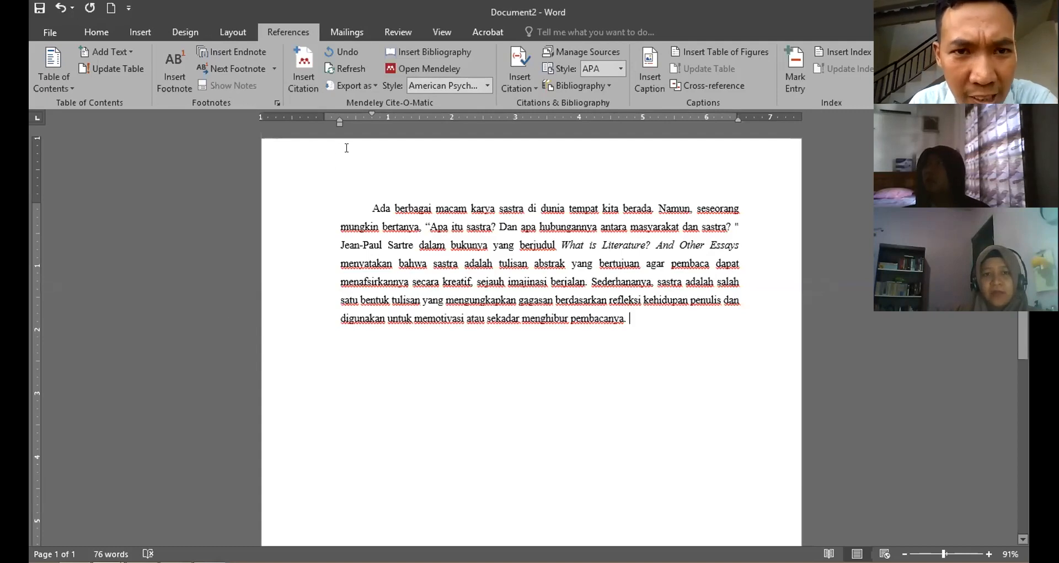
pyautogui.click(292, 90)
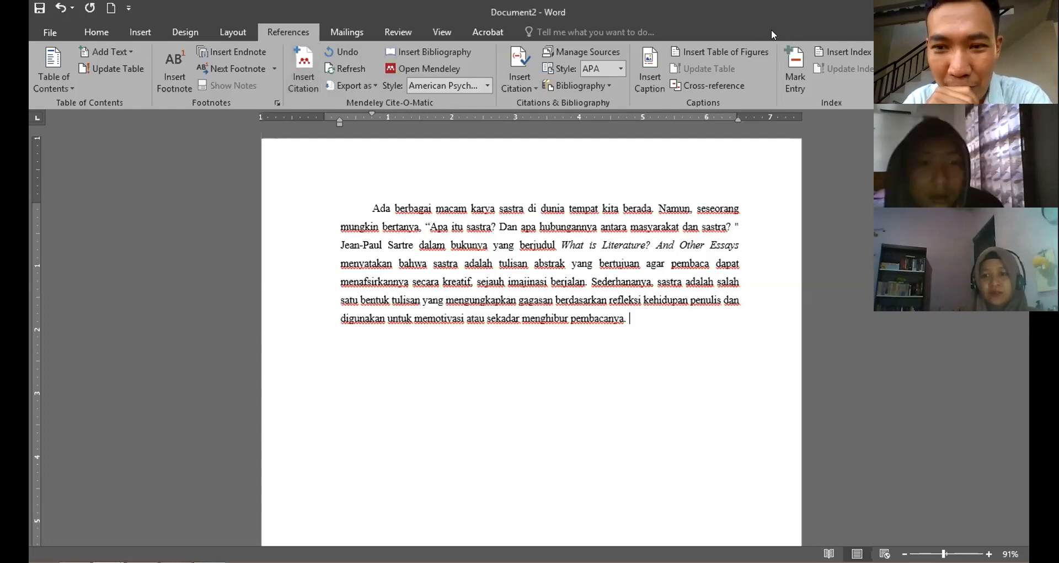
pyautogui.click(648, 313)
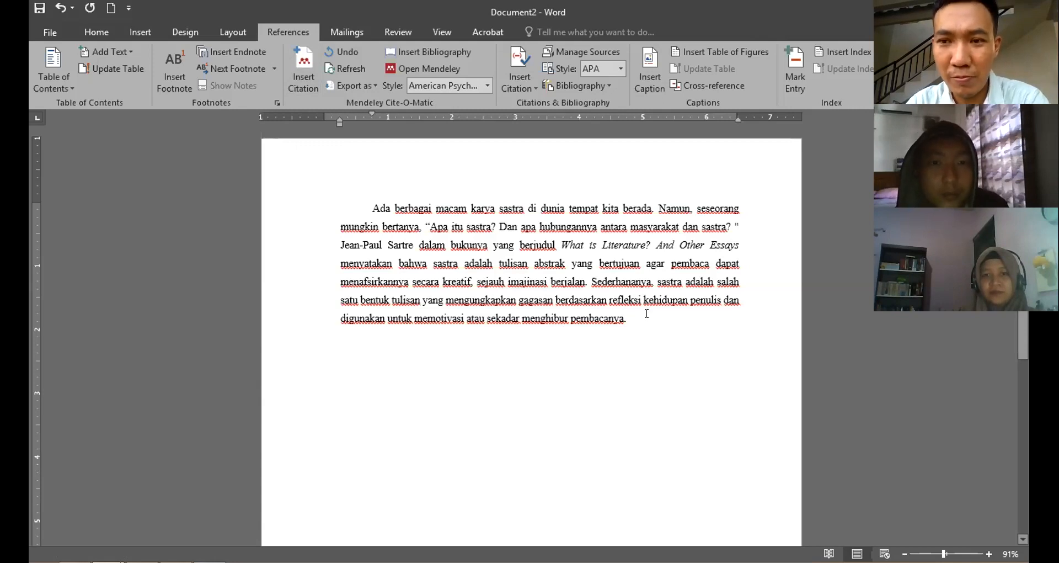
pyautogui.write('gfgf')
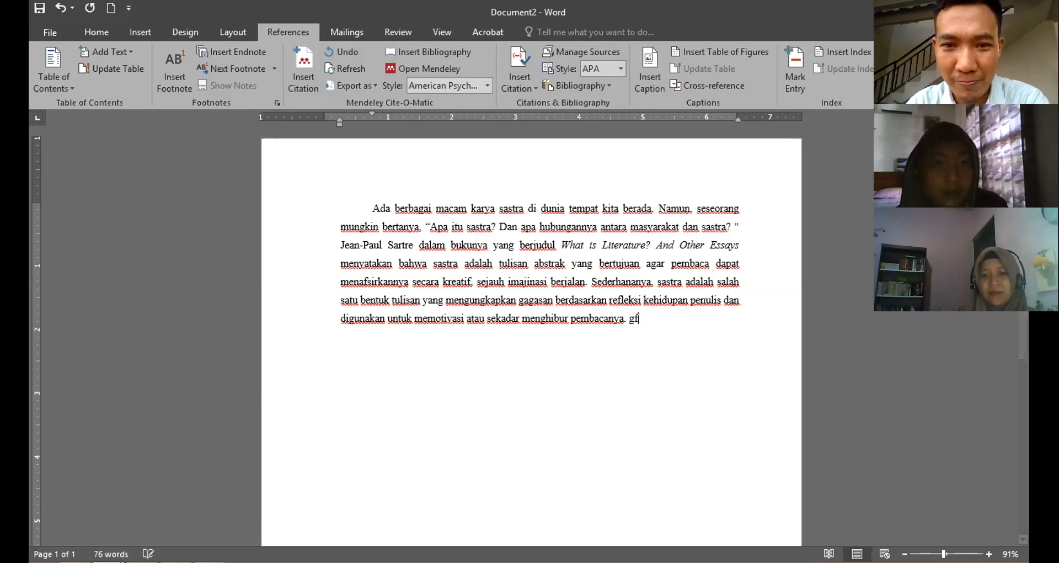
pyautogui.press('BackSpace')
pyautogui.press('BackSpace')
pyautogui.press('BackSpace')
pyautogui.press('BackSpace')
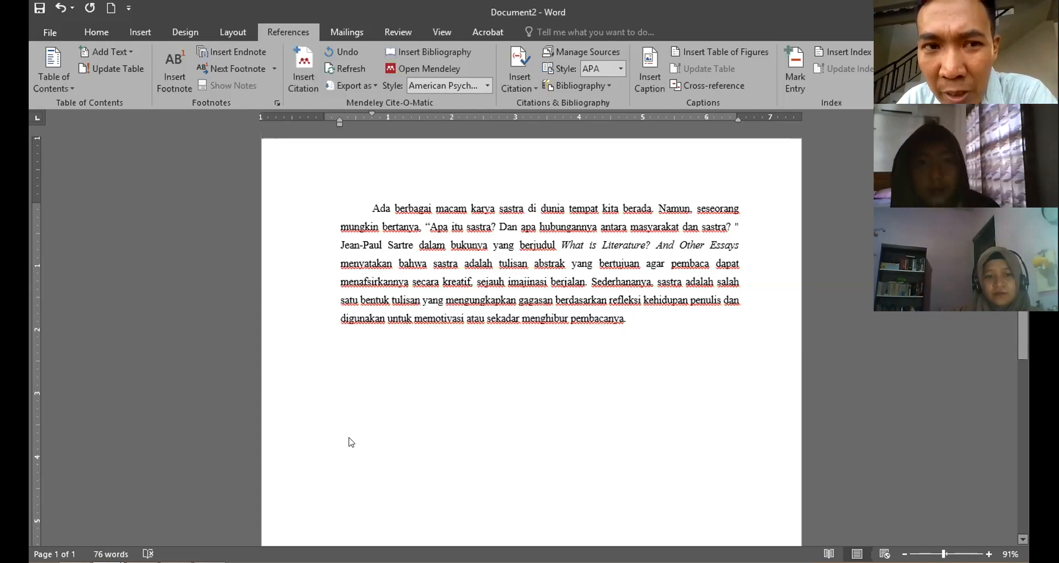
# - Delete the period at the end of the paragraph and insert a Mendeley author-year citation for the 2020 teaching-quality article there
pyautogui.click(748, 310)
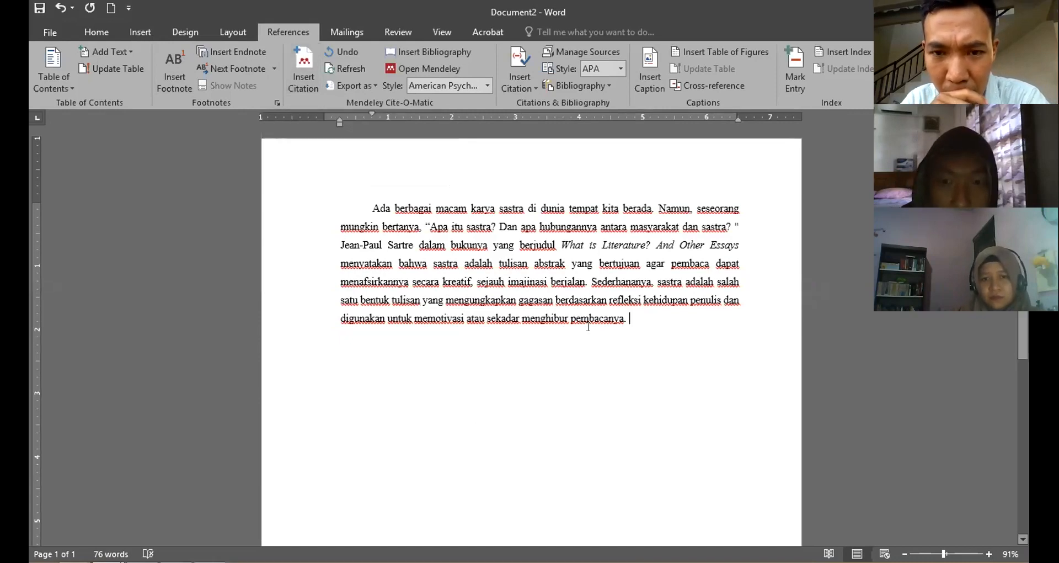
pyautogui.moveTo(651, 282); pyautogui.dragTo(654, 283)
pyautogui.click(654, 283)
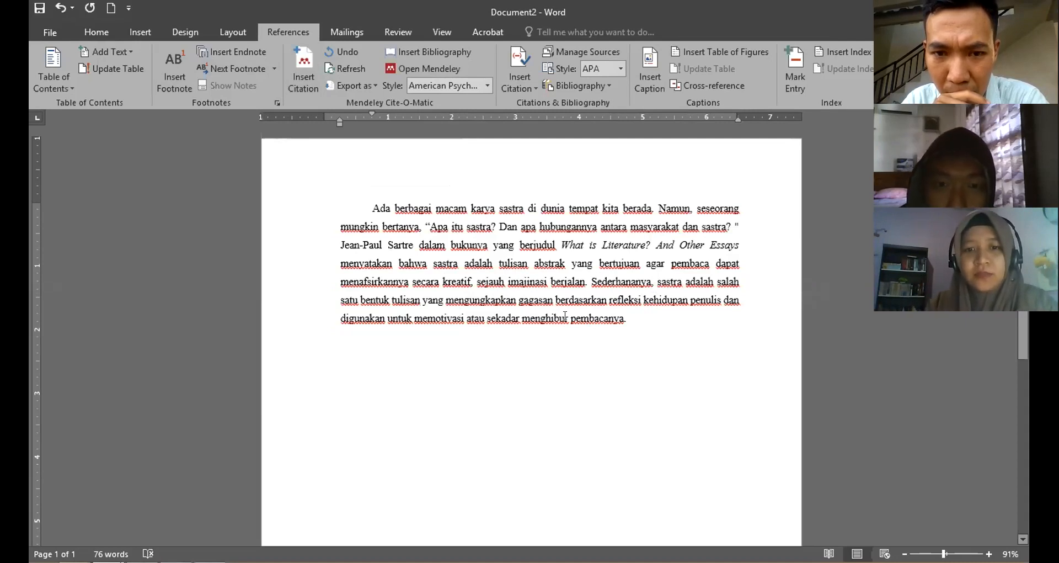
pyautogui.click(519, 318)
pyautogui.click(643, 323)
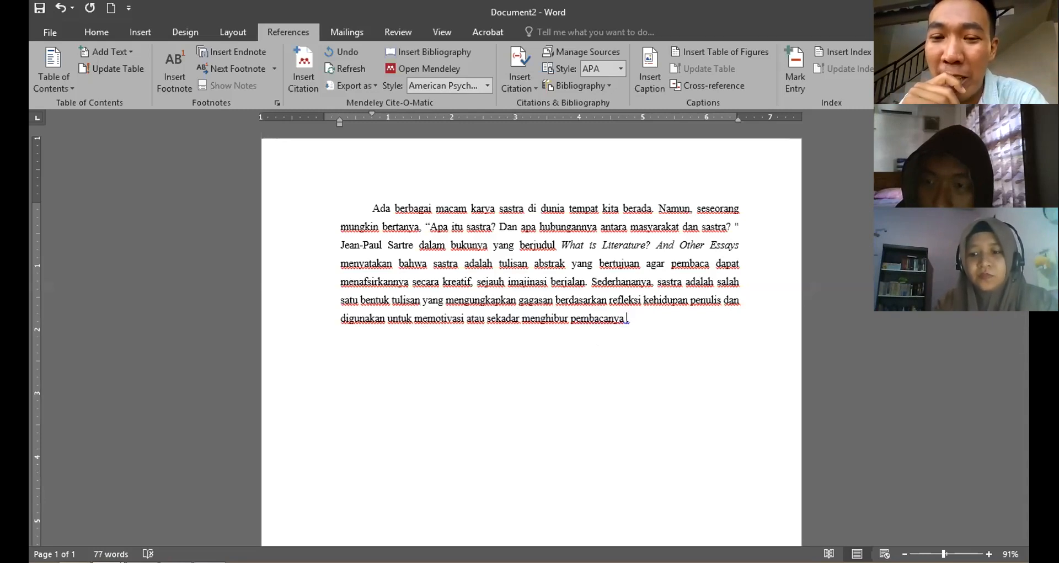
pyautogui.press('BackSpace')
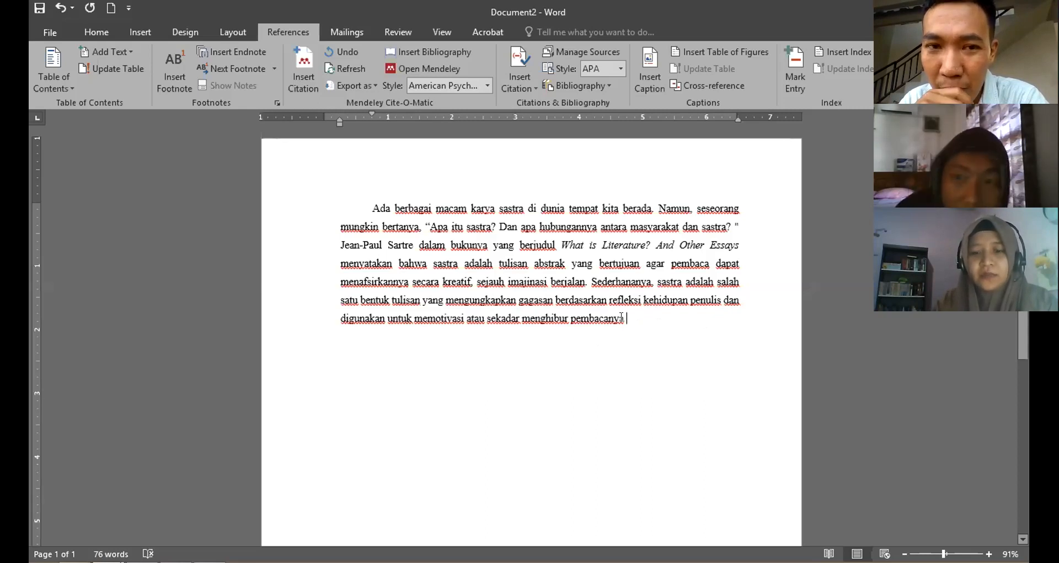
pyautogui.click(307, 86)
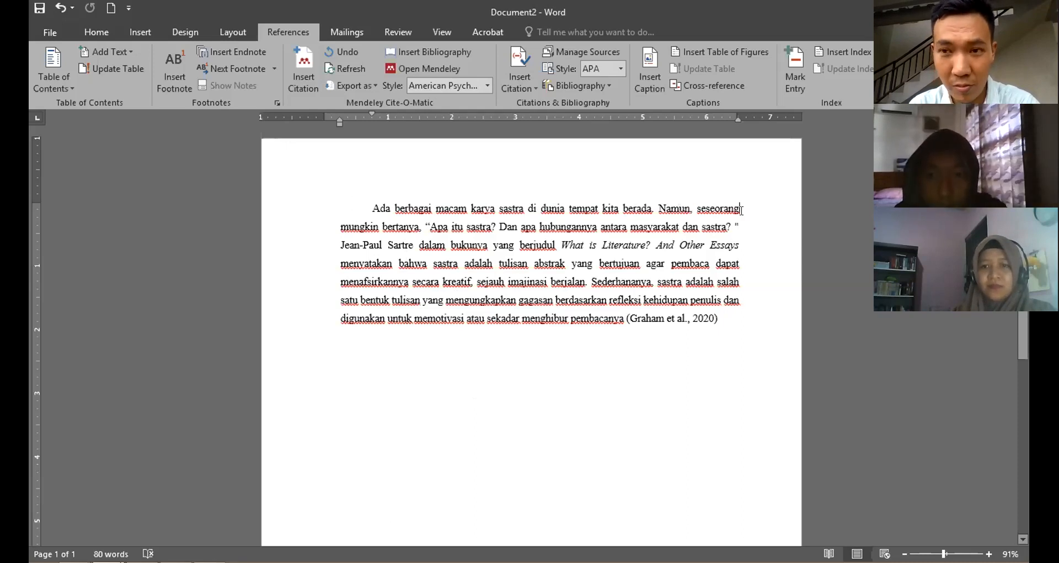
# - Insert a year-only Mendeley citation, (2020), after "seseorang" in the paragraph's second sentence
pyautogui.click(696, 208)
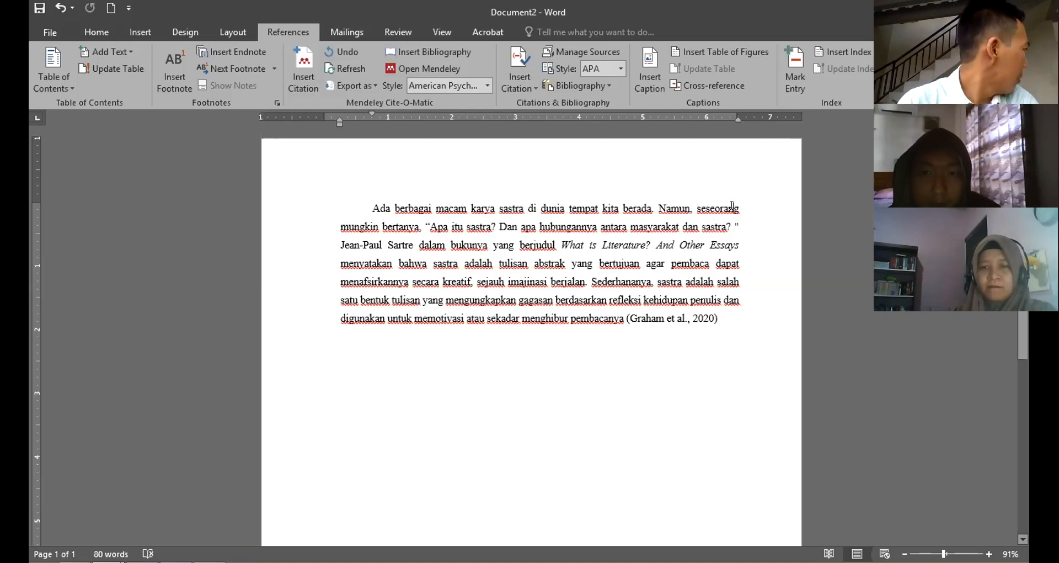
pyautogui.click(740, 208)
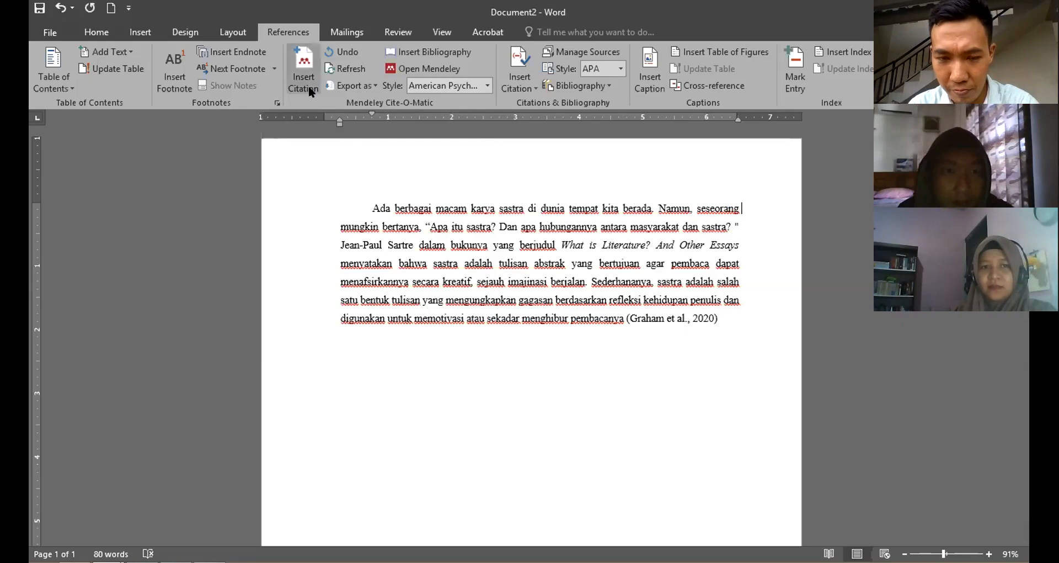
pyautogui.click(292, 84)
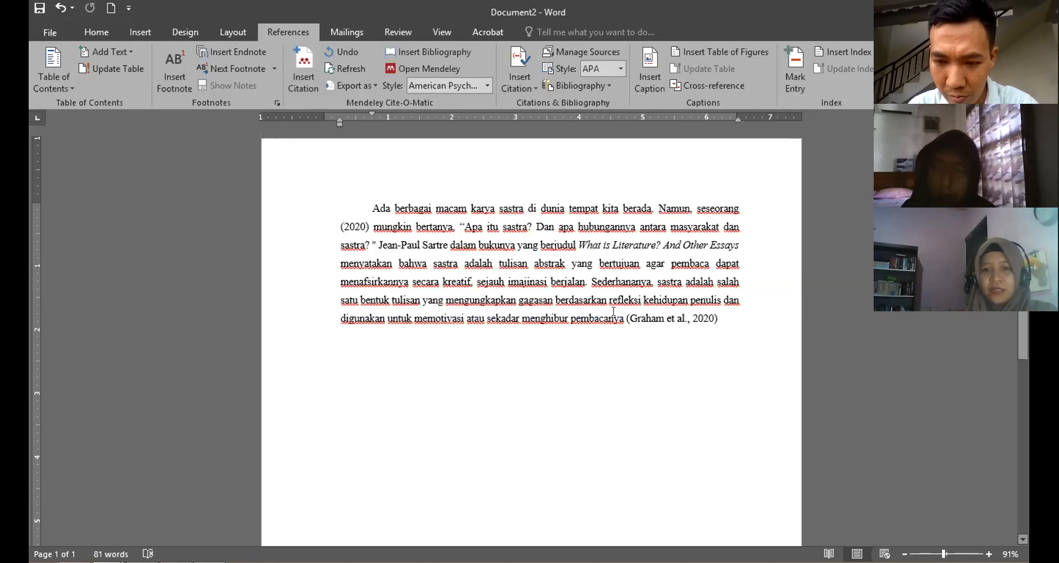
pyautogui.click(304, 85)
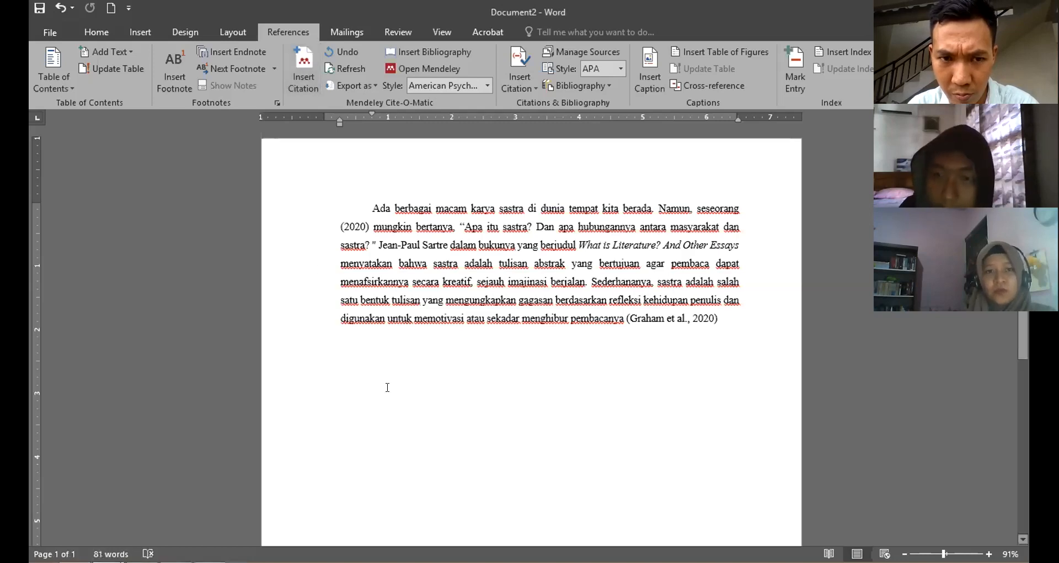
# - Insert the Mendeley bibliography below the paragraph and add two blank lines between the paragraph and the entry
pyautogui.click(389, 336)
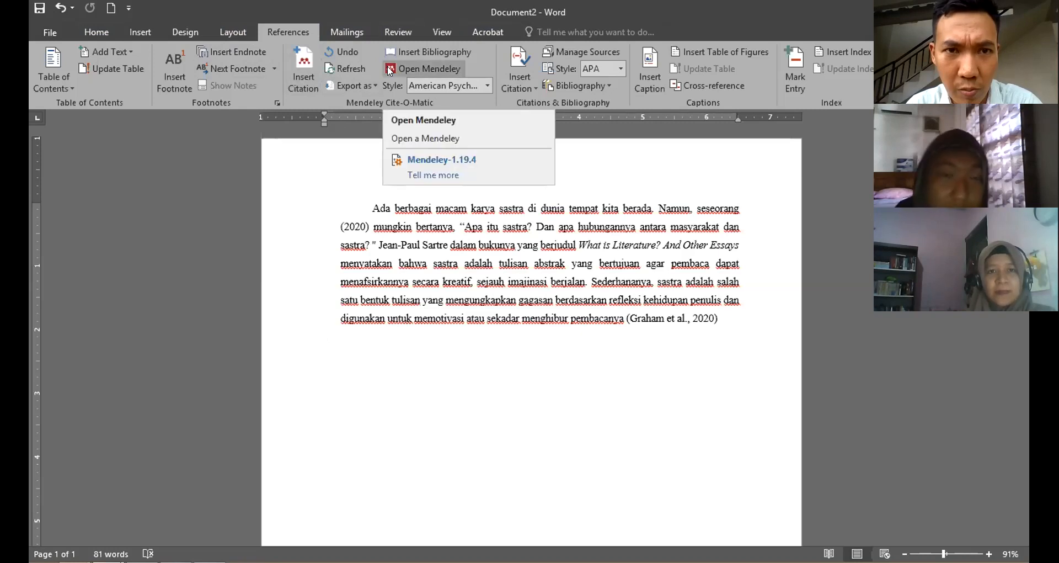
pyautogui.click(426, 52)
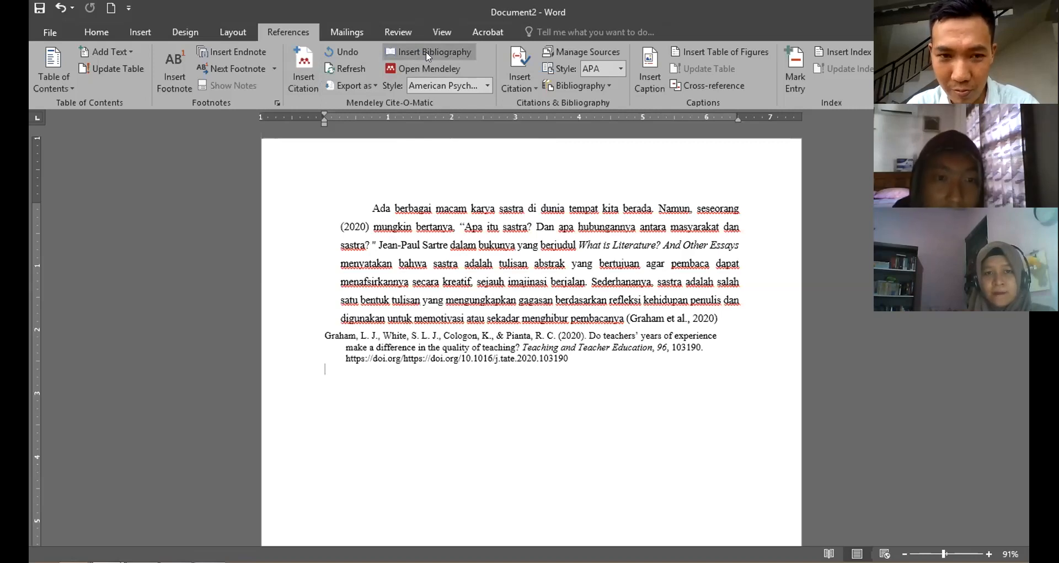
pyautogui.click(321, 333)
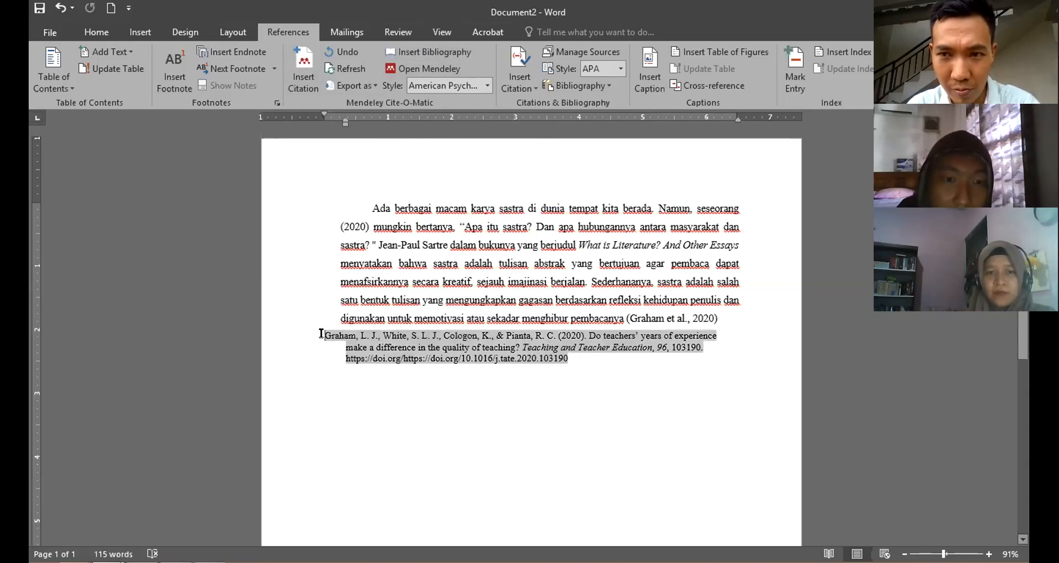
pyautogui.press('Left')
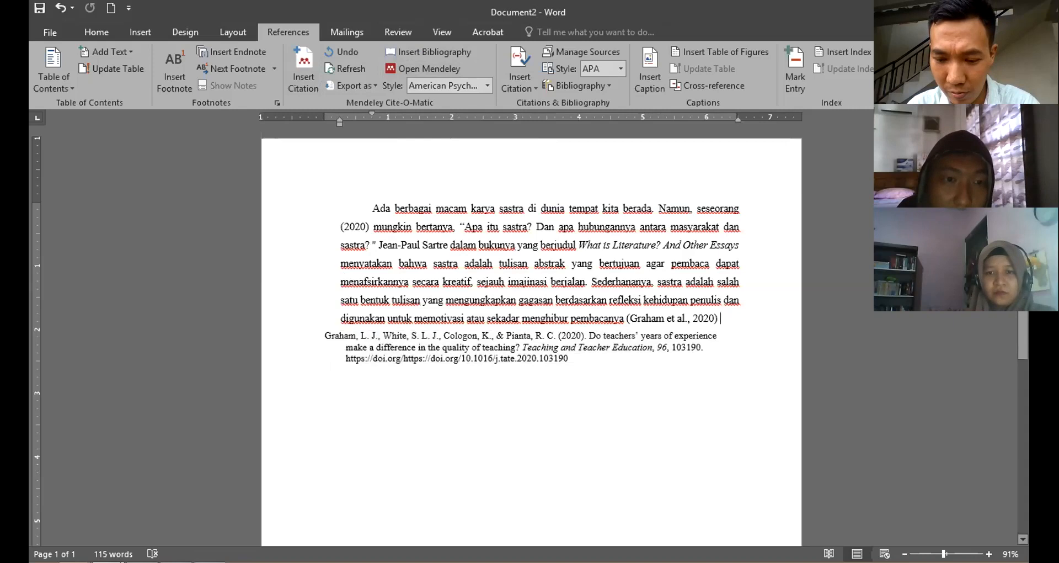
pyautogui.press('Return')
pyautogui.press('Return')
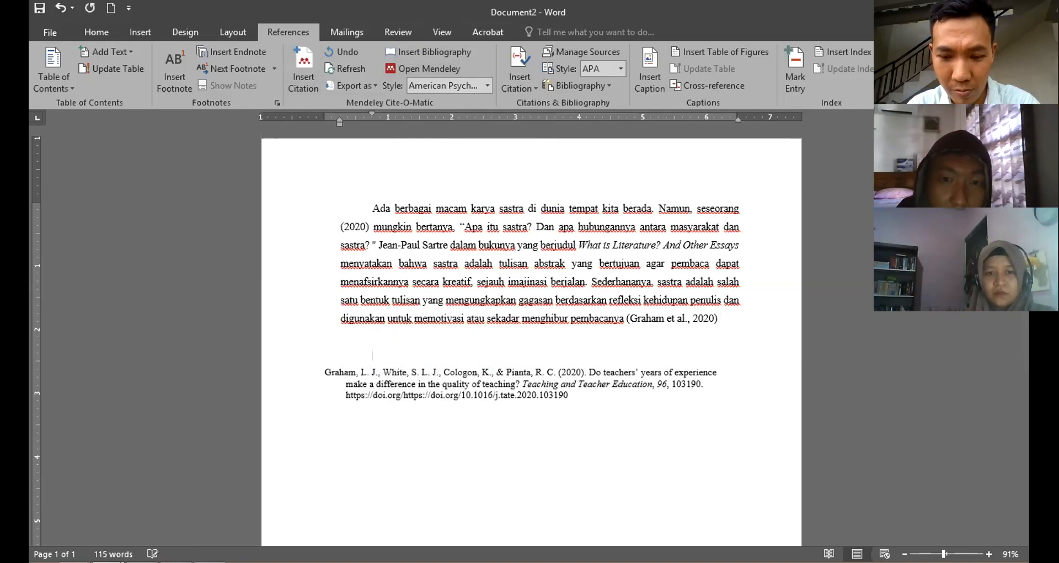
# - Select the whole bibliography entry and increase its font size
pyautogui.click(503, 381)
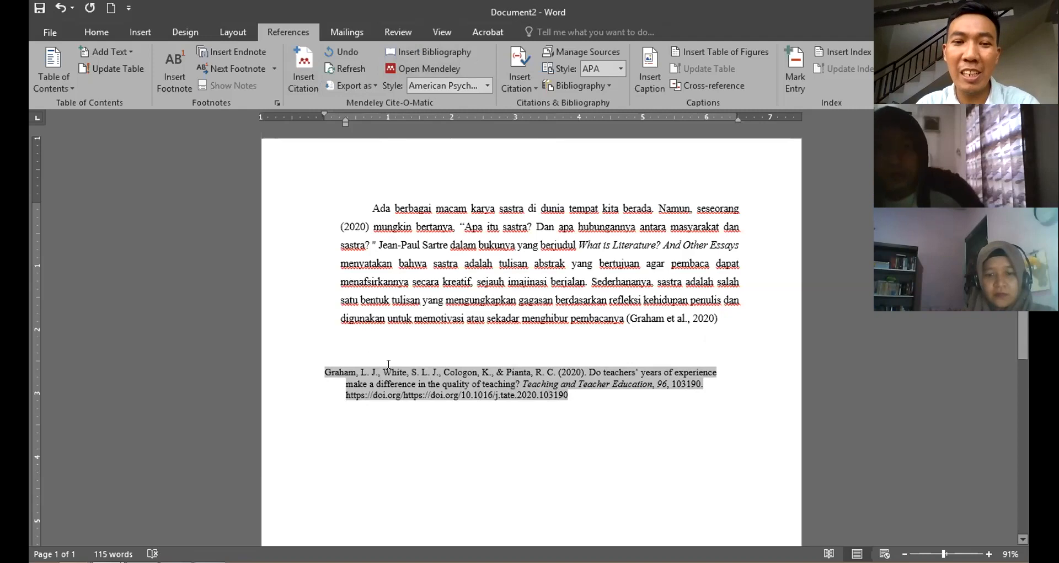
pyautogui.moveTo(571, 395); pyautogui.dragTo(258, 362)
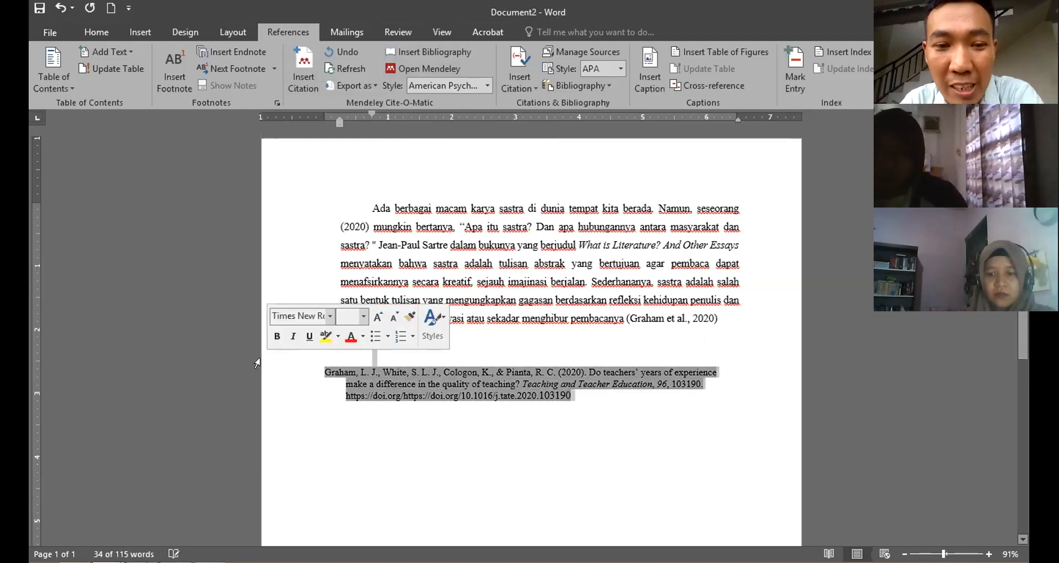
pyautogui.hotkey('ctrl', 'shift', '.')
pyautogui.hotkey('ctrl', 'shift', '.')
pyautogui.hotkey('ctrl', 'shift', '.')
pyautogui.hotkey('ctrl', 'shift', ',')
pyautogui.hotkey('ctrl', 'shift', ',')
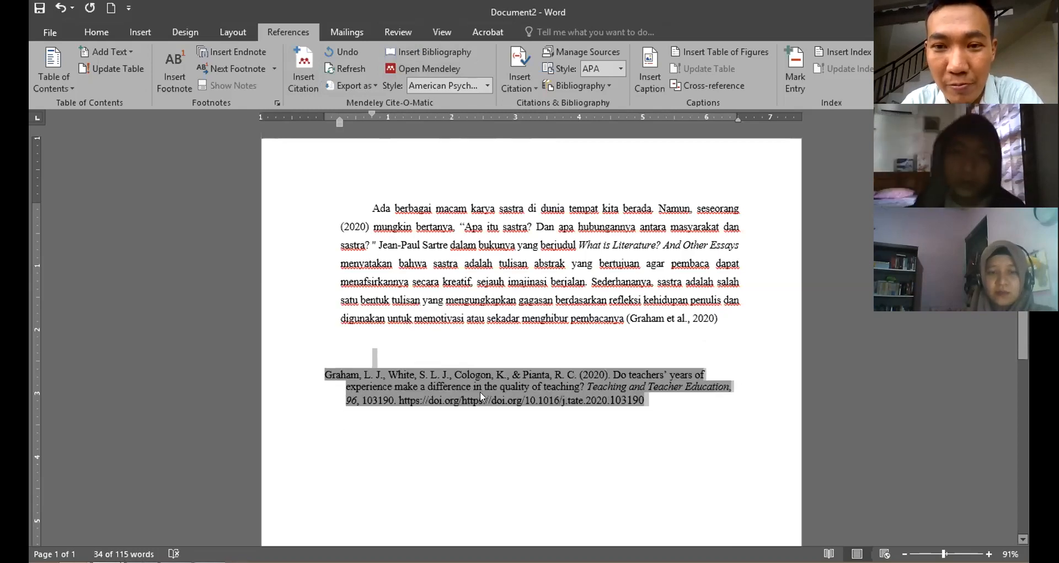
pyautogui.click(563, 415)
pyautogui.click(575, 420)
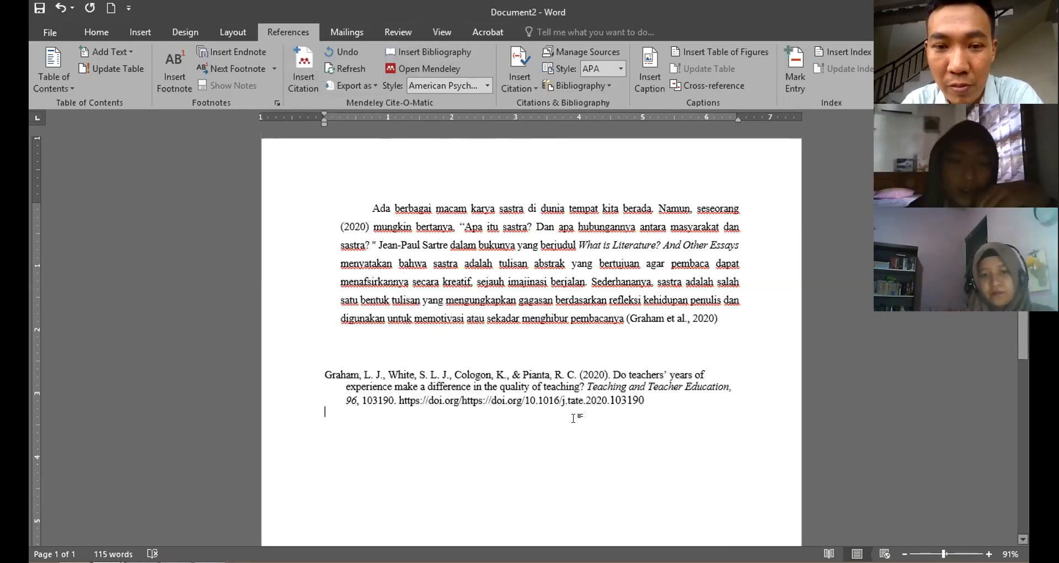
pyautogui.click(484, 373)
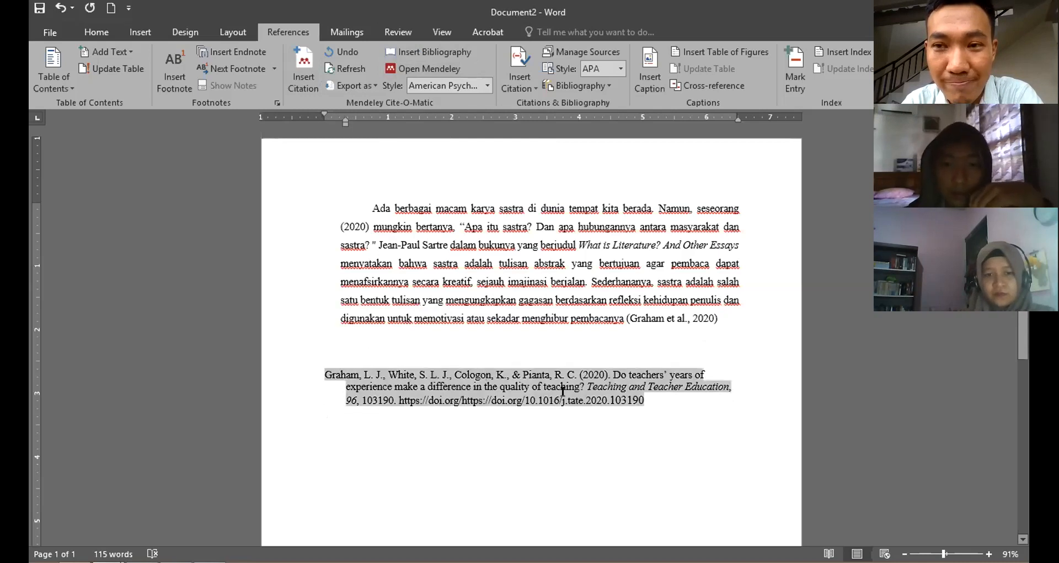
pyautogui.click(395, 481)
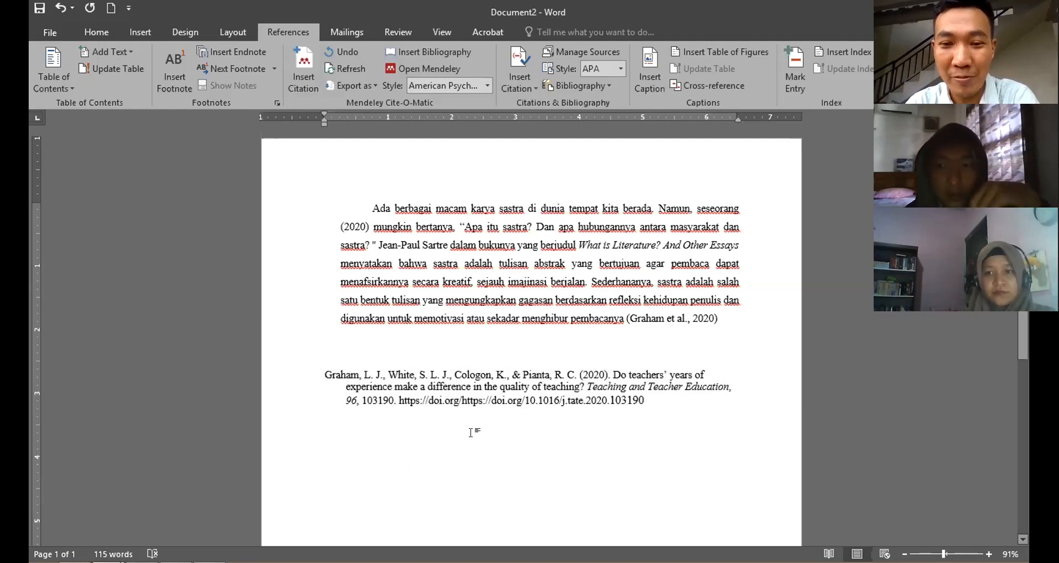
# - Try to insert another Mendeley bibliography on the blank line below the existing entry
pyautogui.click(321, 374)
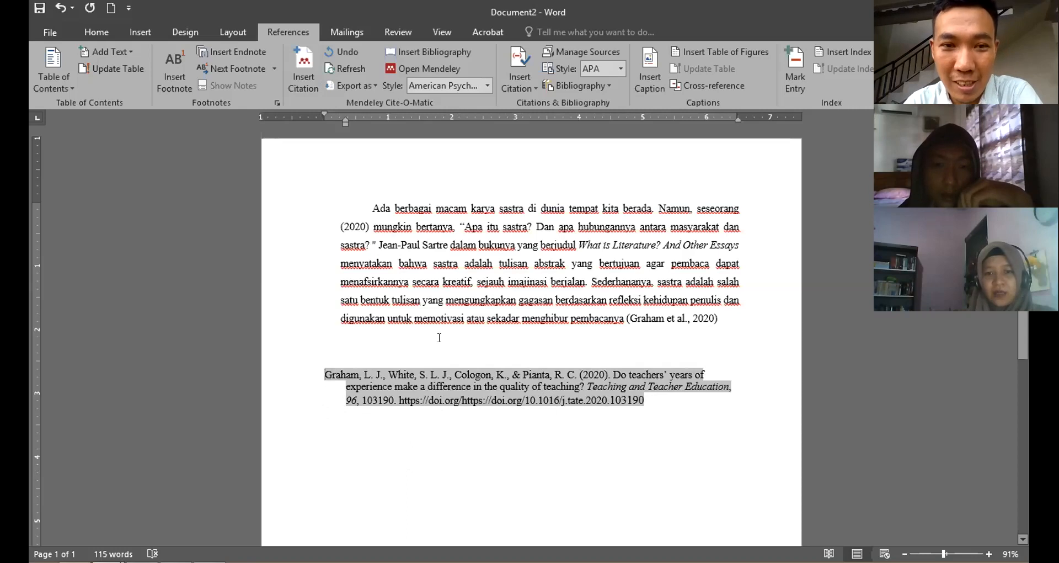
pyautogui.click(363, 348)
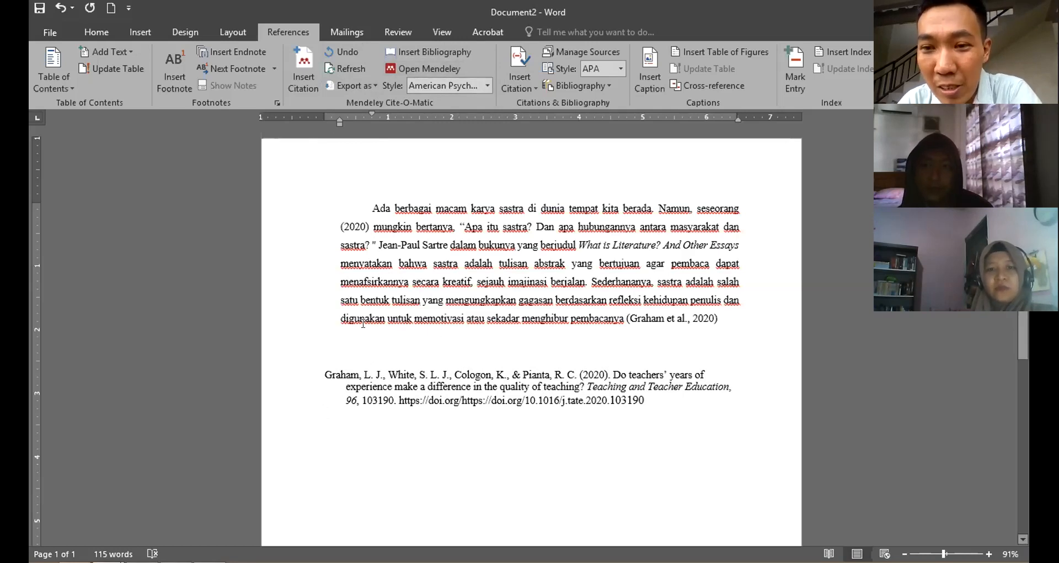
pyautogui.press('Up')
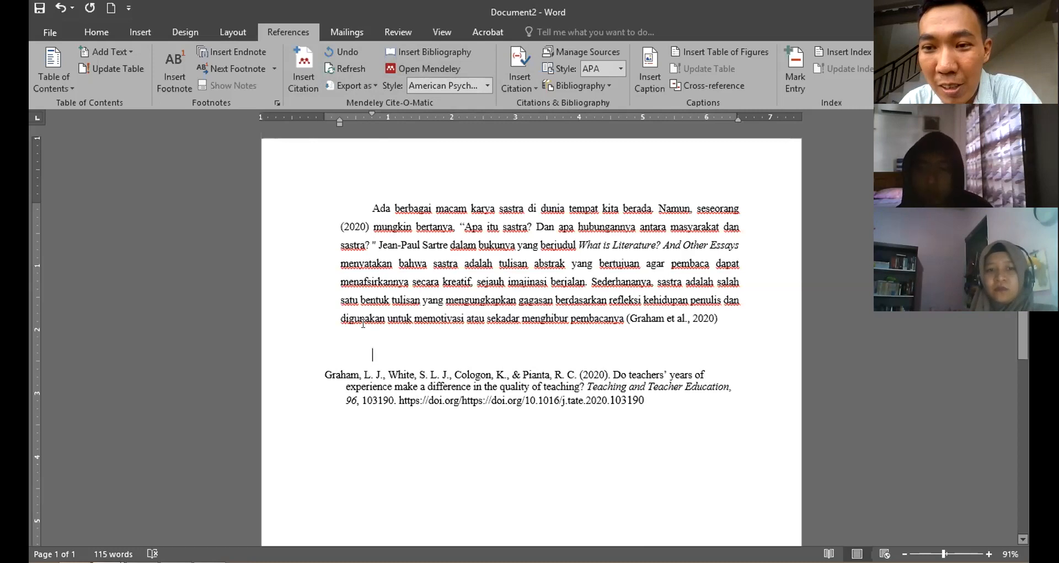
pyautogui.press('Up')
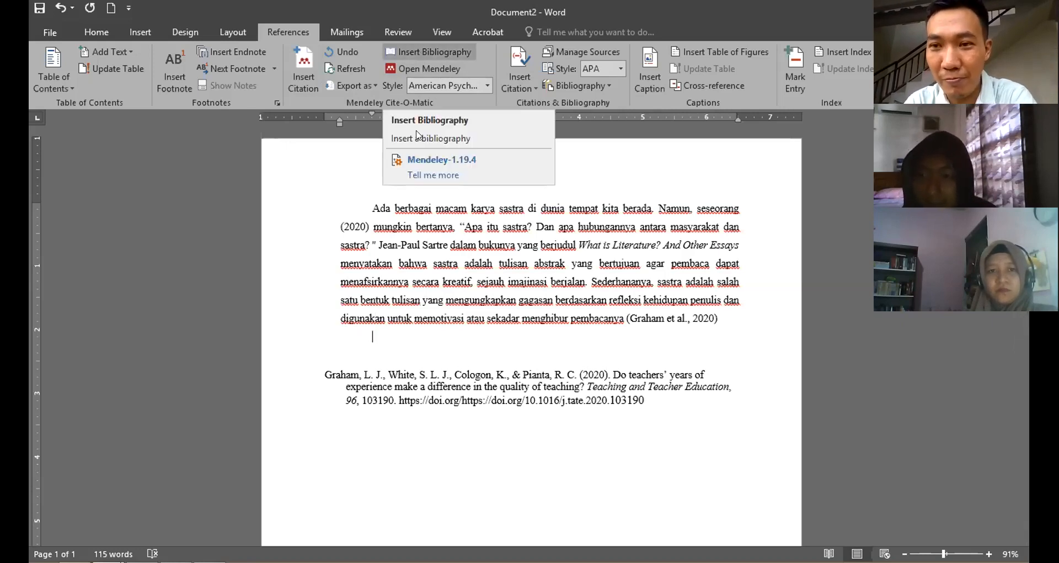
pyautogui.click(662, 423)
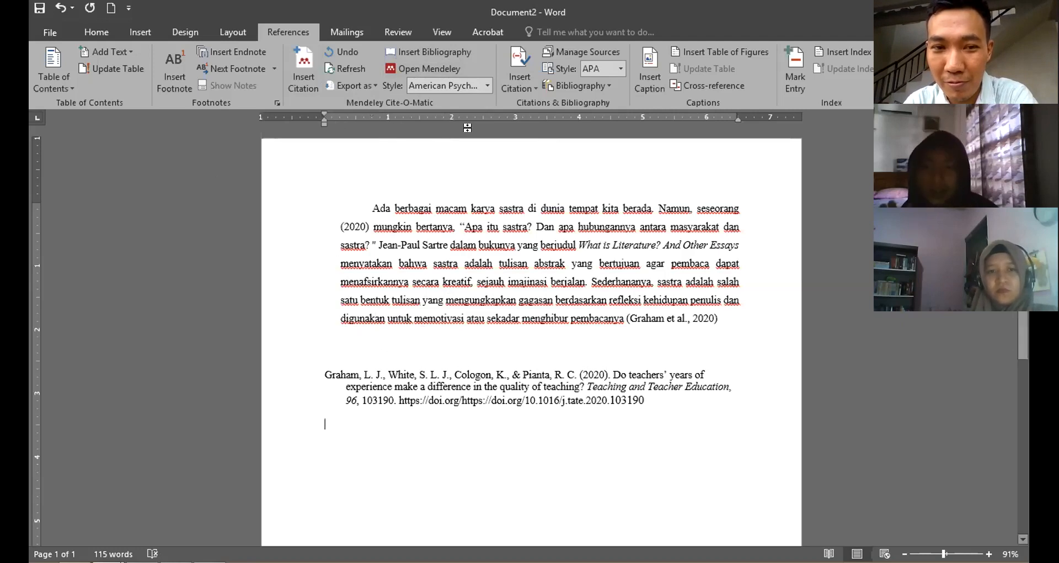
pyautogui.click(420, 51)
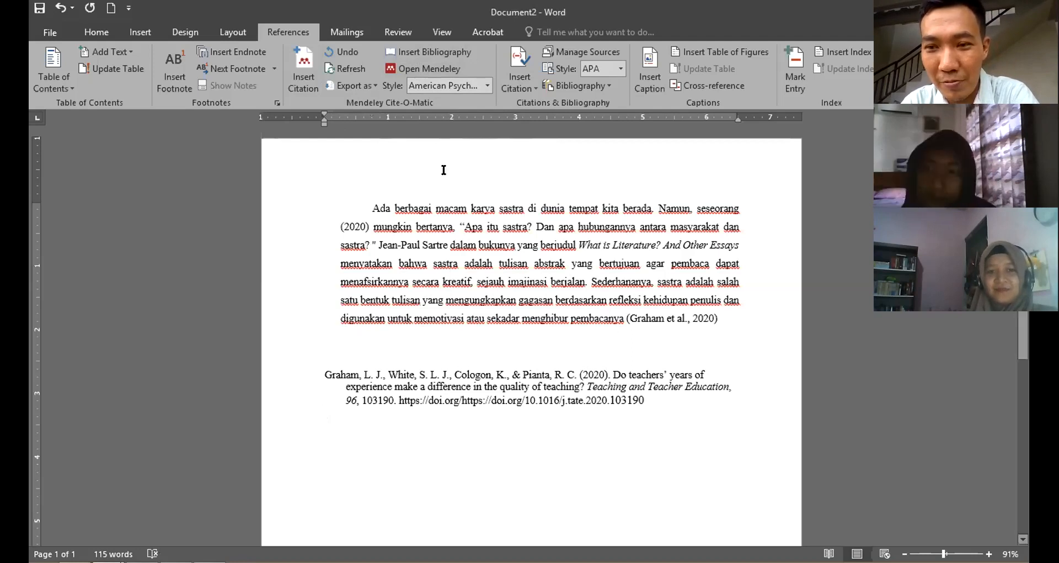
# - Insert a second Mendeley bibliography between the paragraph and the existing entry, undoing the extra third copy
pyautogui.click(411, 299)
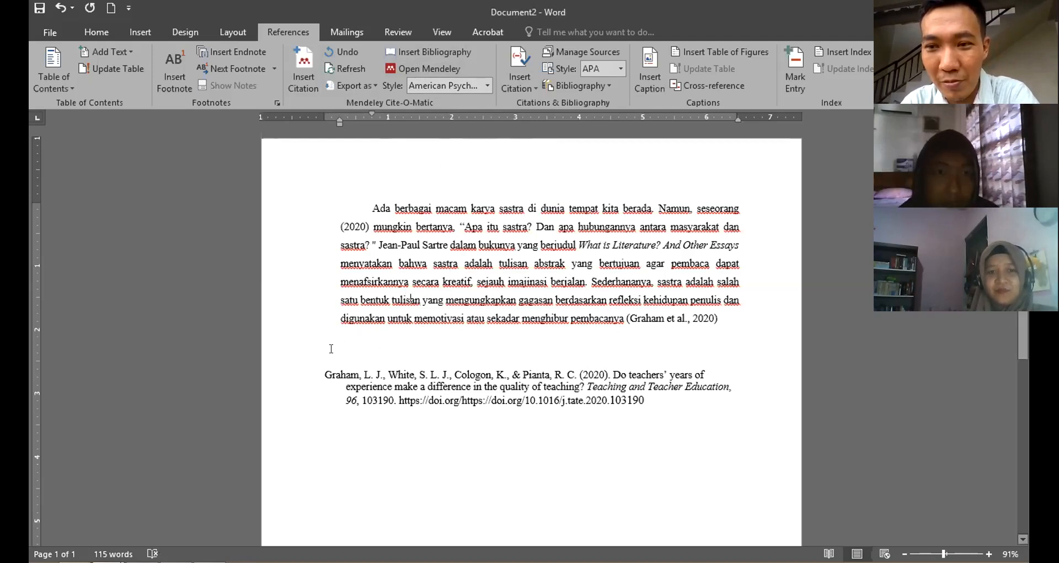
pyautogui.click(403, 48)
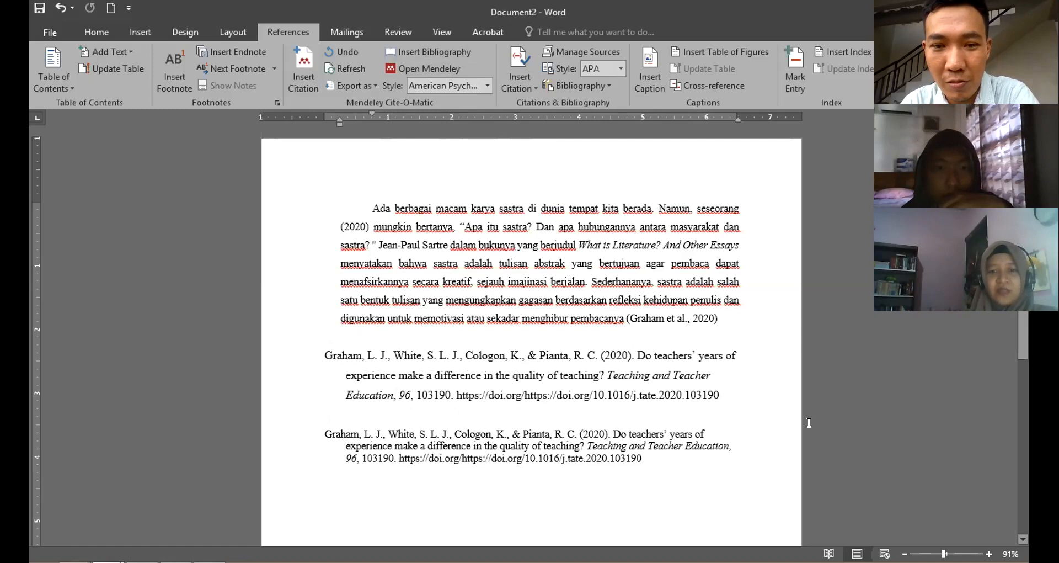
pyautogui.click(418, 53)
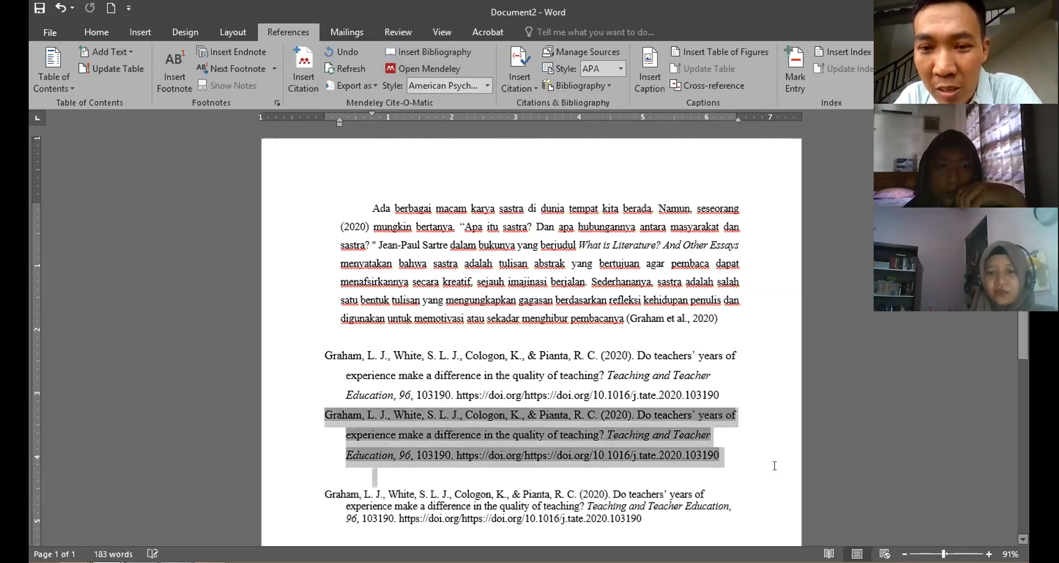
pyautogui.hotkey('ctrl', 'z')
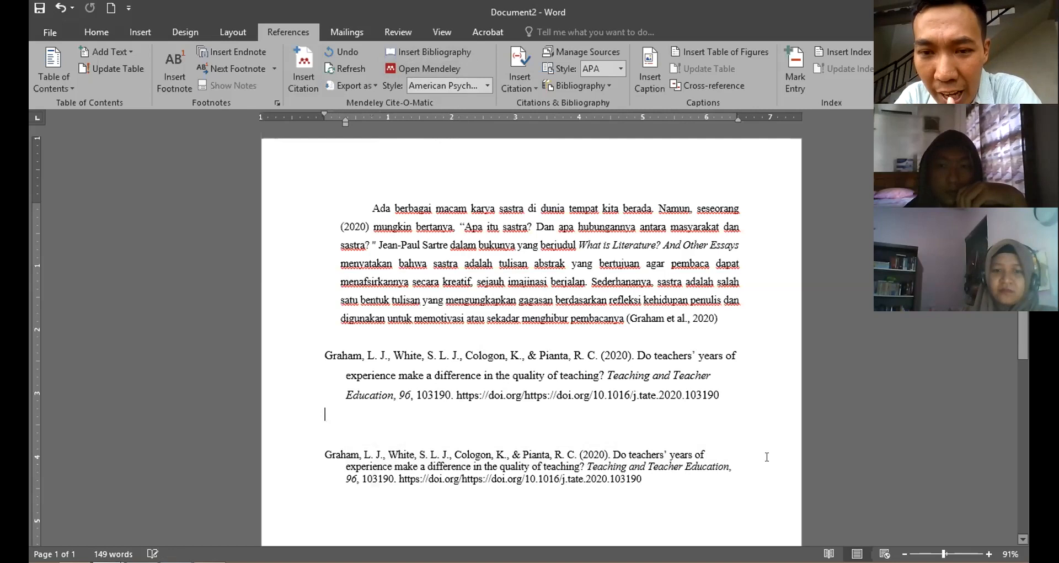
# - Delete the larger-font bibliography entry and its extra blank lines between the paragraph and the lower entry
pyautogui.hotkey('ctrl', 'z')
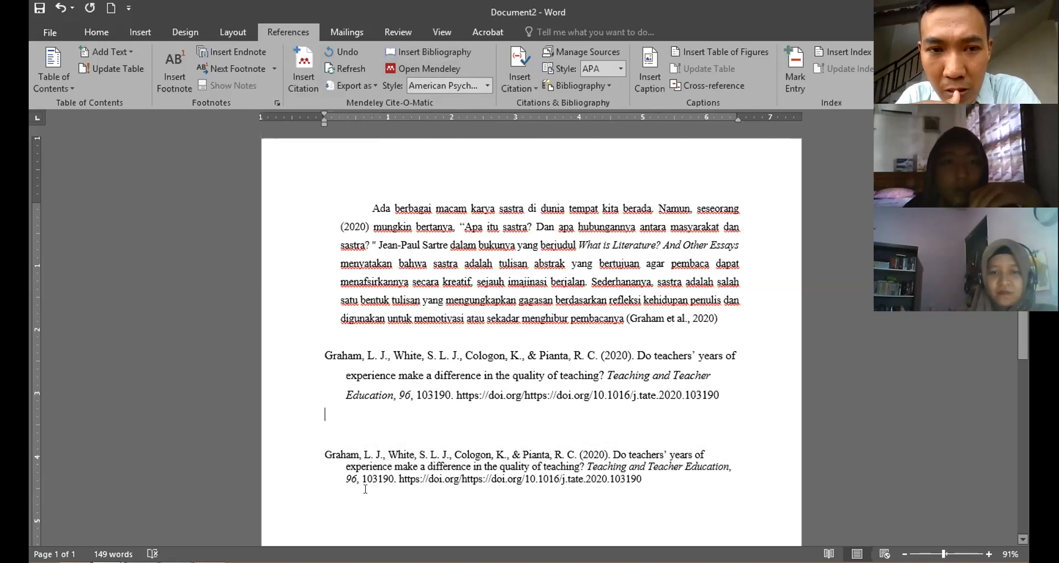
pyautogui.moveTo(737, 405); pyautogui.dragTo(276, 367)
pyautogui.press('BackSpace')
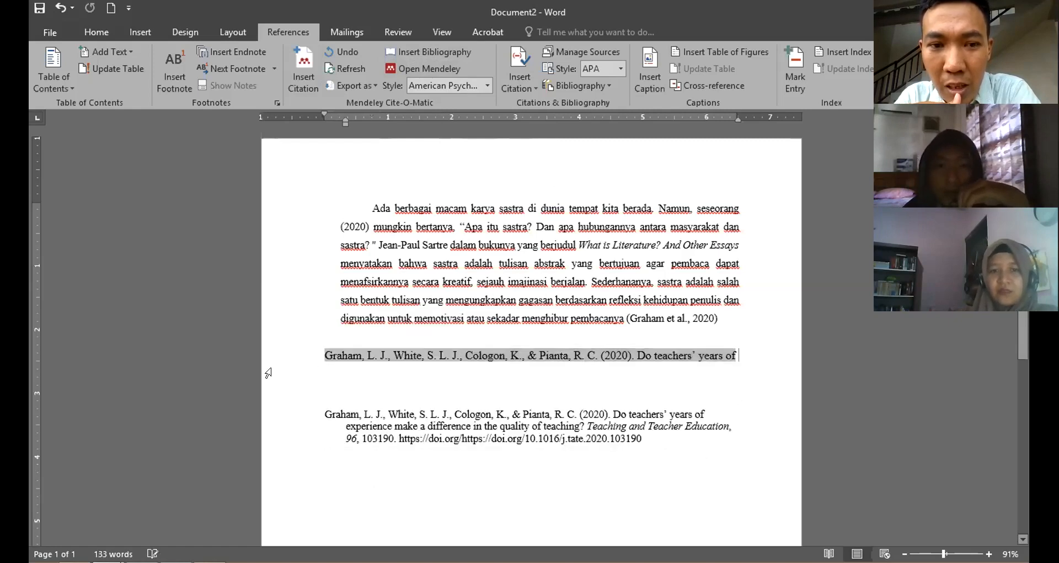
pyautogui.click(346, 225)
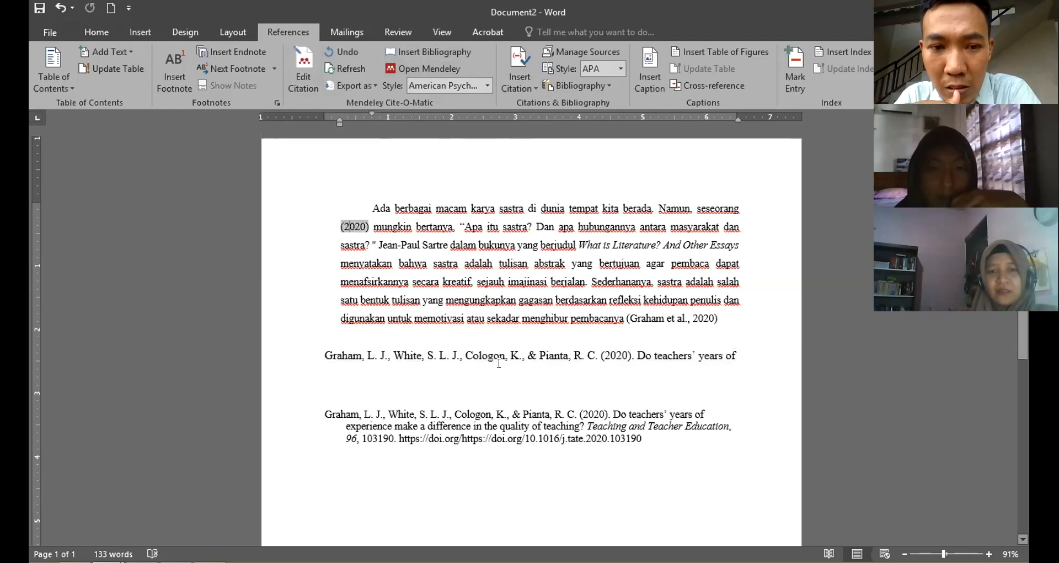
pyautogui.click(363, 357)
pyautogui.click(273, 340)
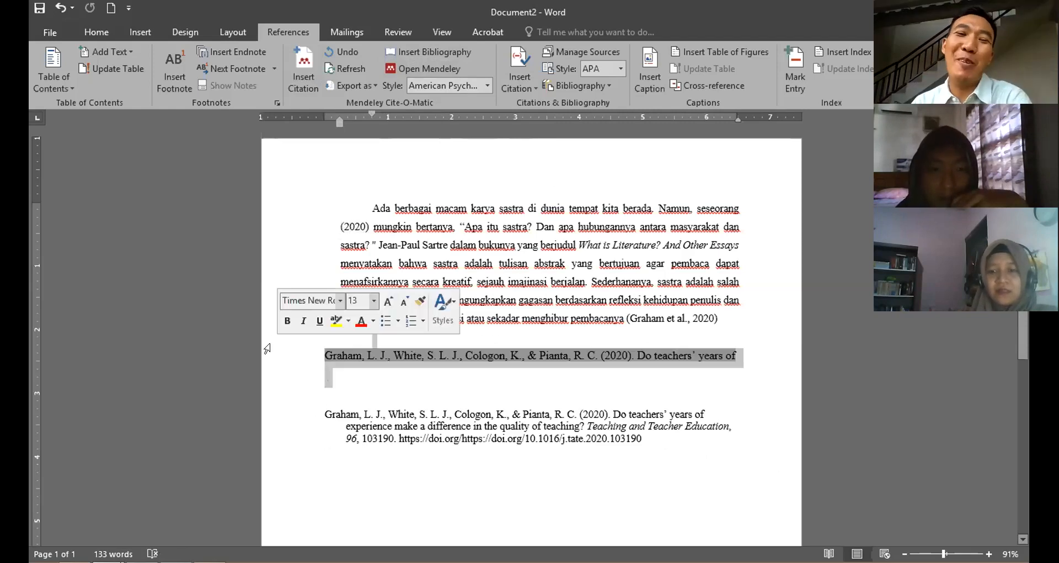
pyautogui.press('Delete')
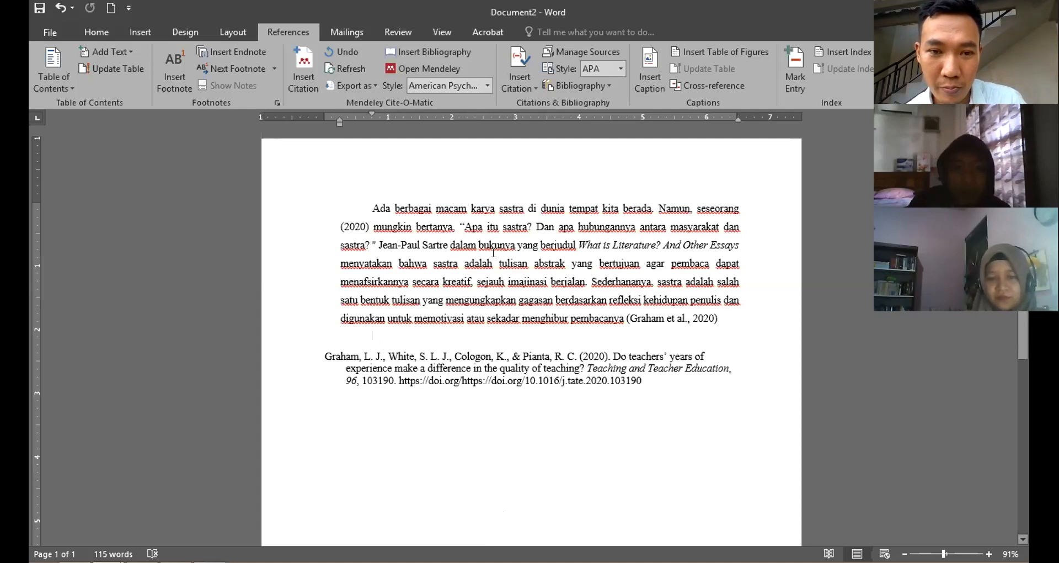
# - Insert a Mendeley bibliography inside the paragraph, directly after "Jean-Paul Sartre"
pyautogui.click(377, 243)
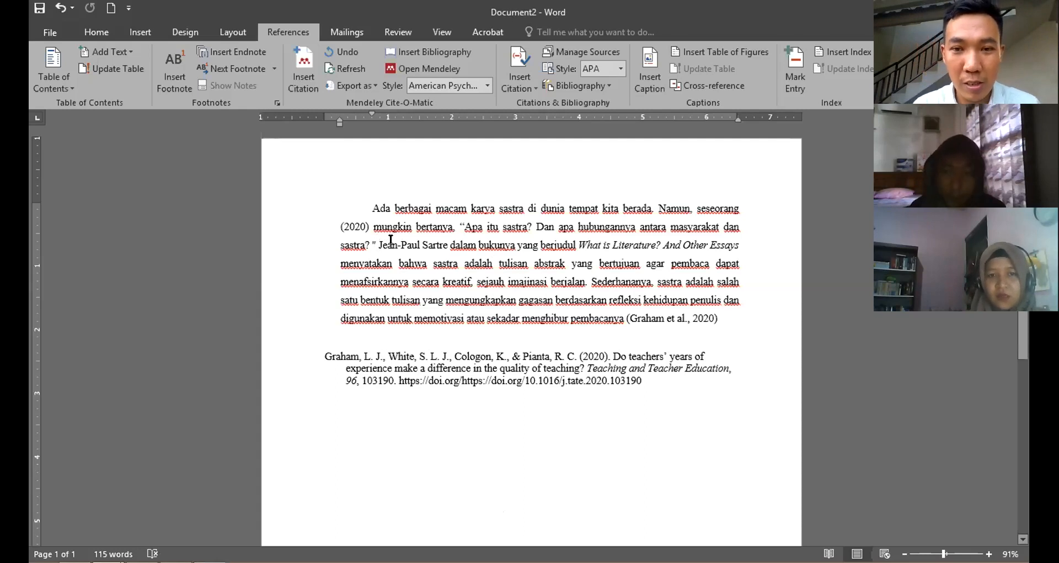
pyautogui.click(448, 245)
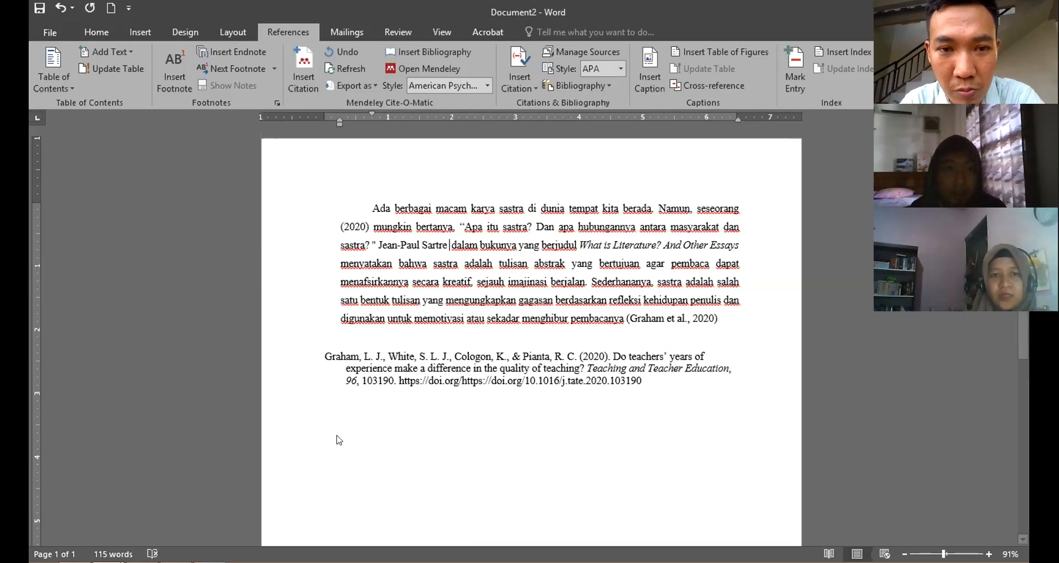
pyautogui.click(304, 77)
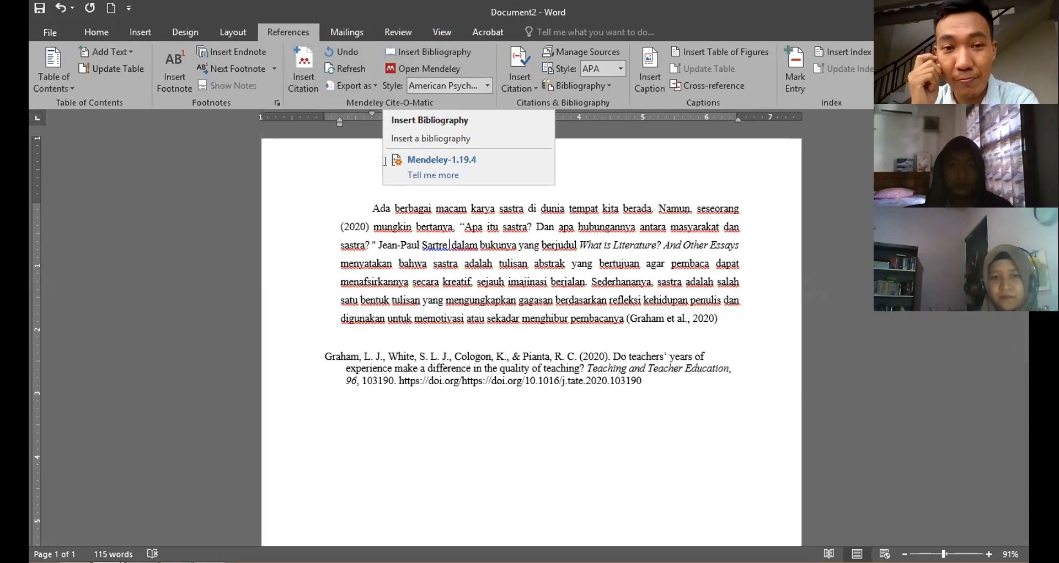
pyautogui.click(396, 49)
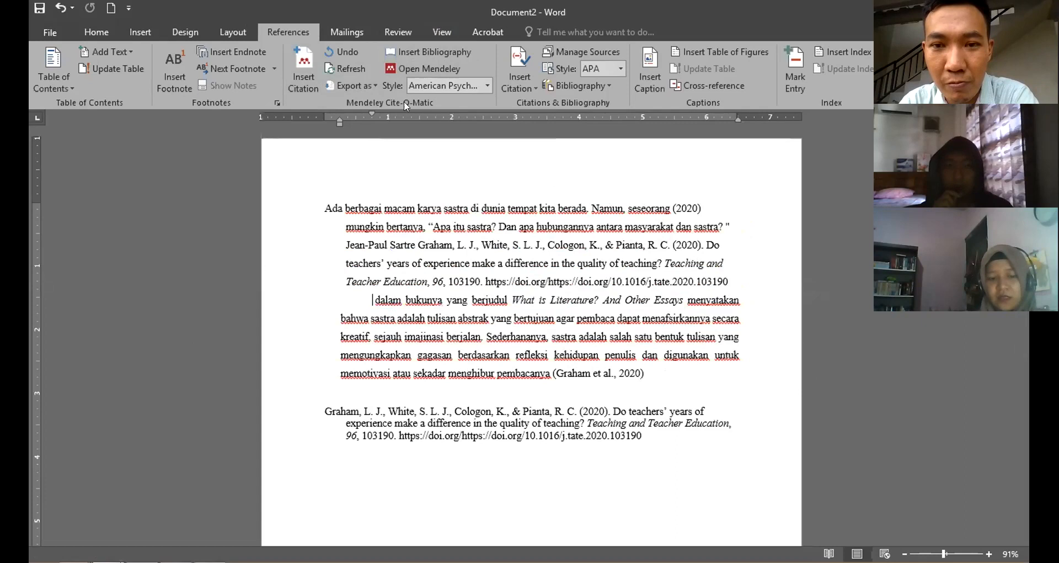
# - Insert another Mendeley bibliography on the line below the entry under the paragraph and select the new entry
pyautogui.click(382, 410)
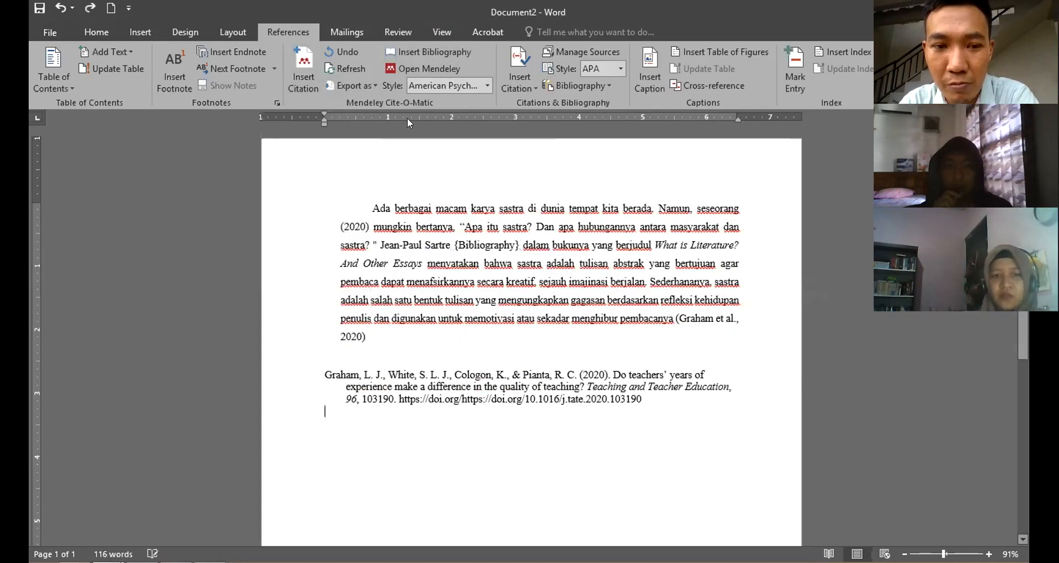
pyautogui.click(423, 48)
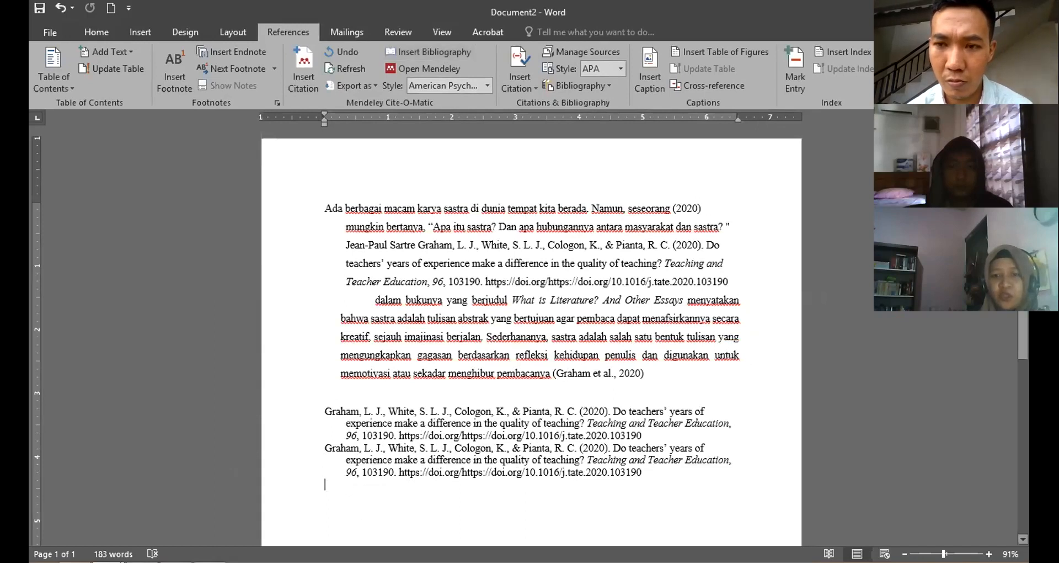
pyautogui.tripleClick(659, 474)
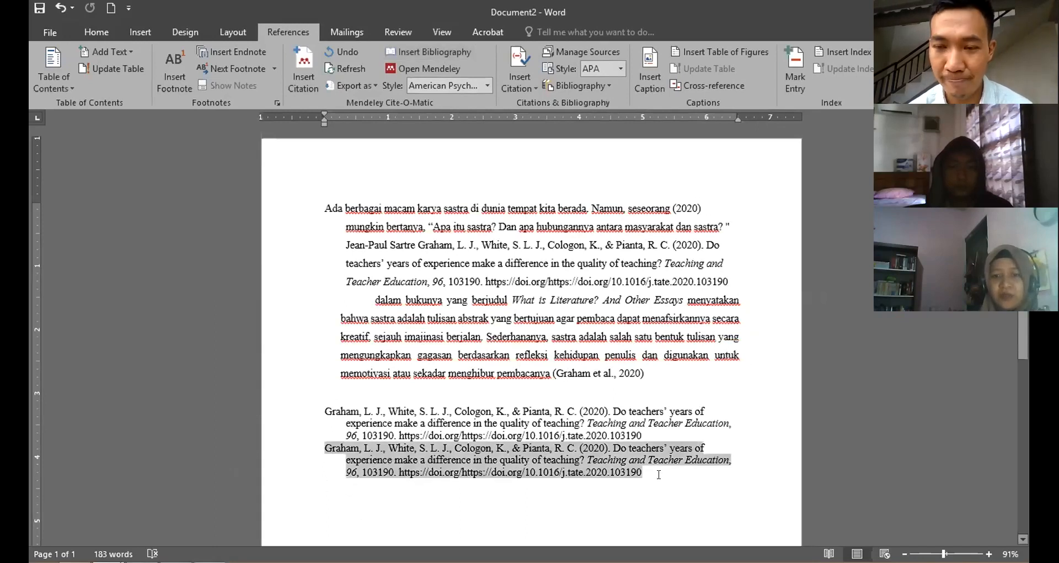